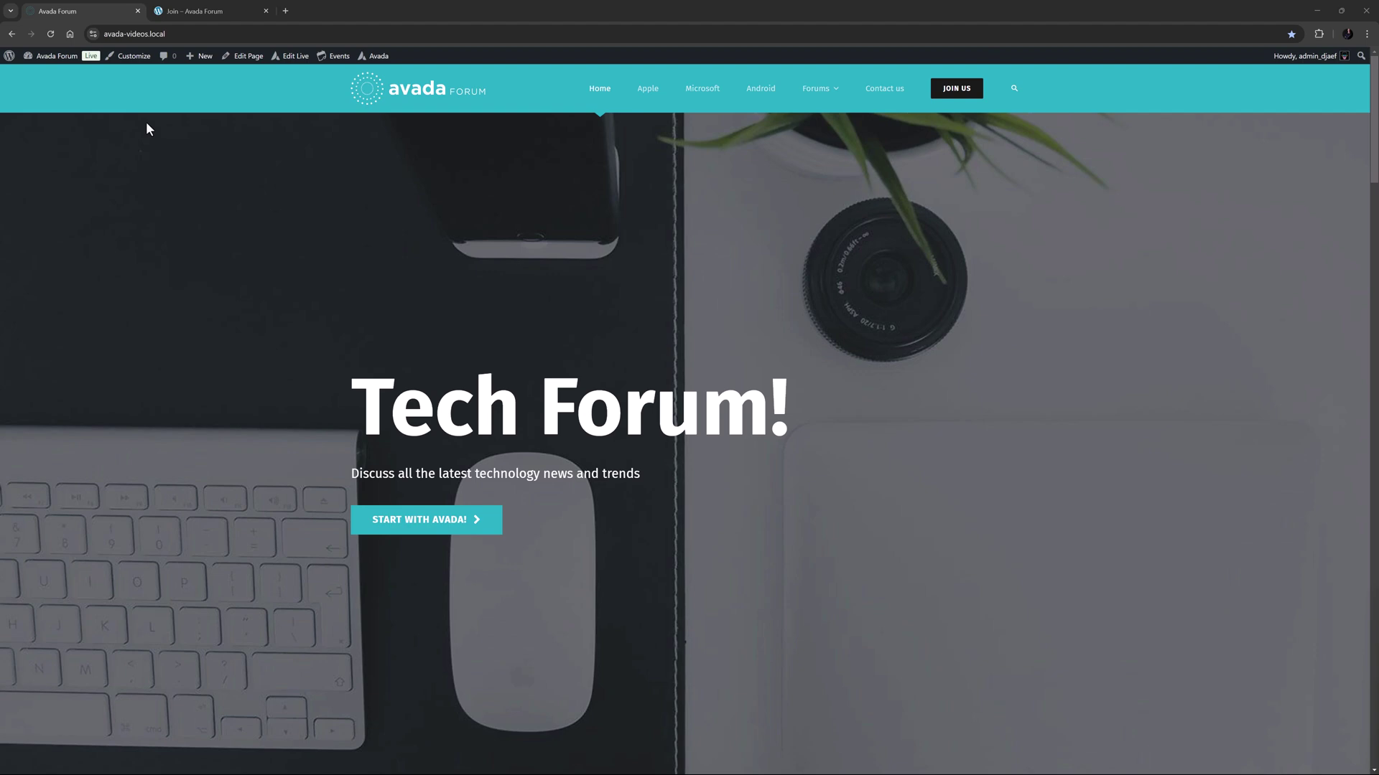
Step: Open the Sign up form's User Register element options on the Join page
{"action": "mouse_move", "coordinate": [964, 91]}
{"action": "left_click", "coordinate": [176, 10]}
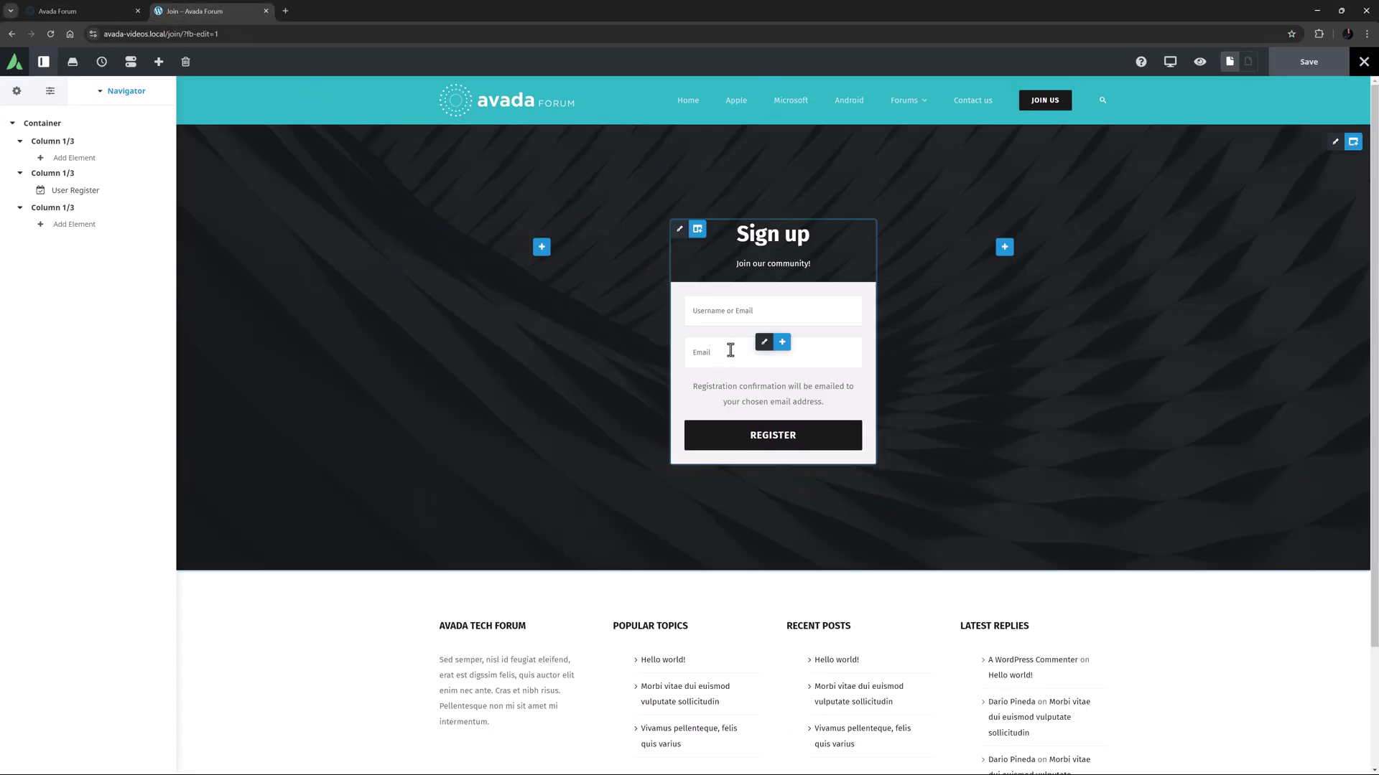
{"action": "left_click", "coordinate": [763, 345]}
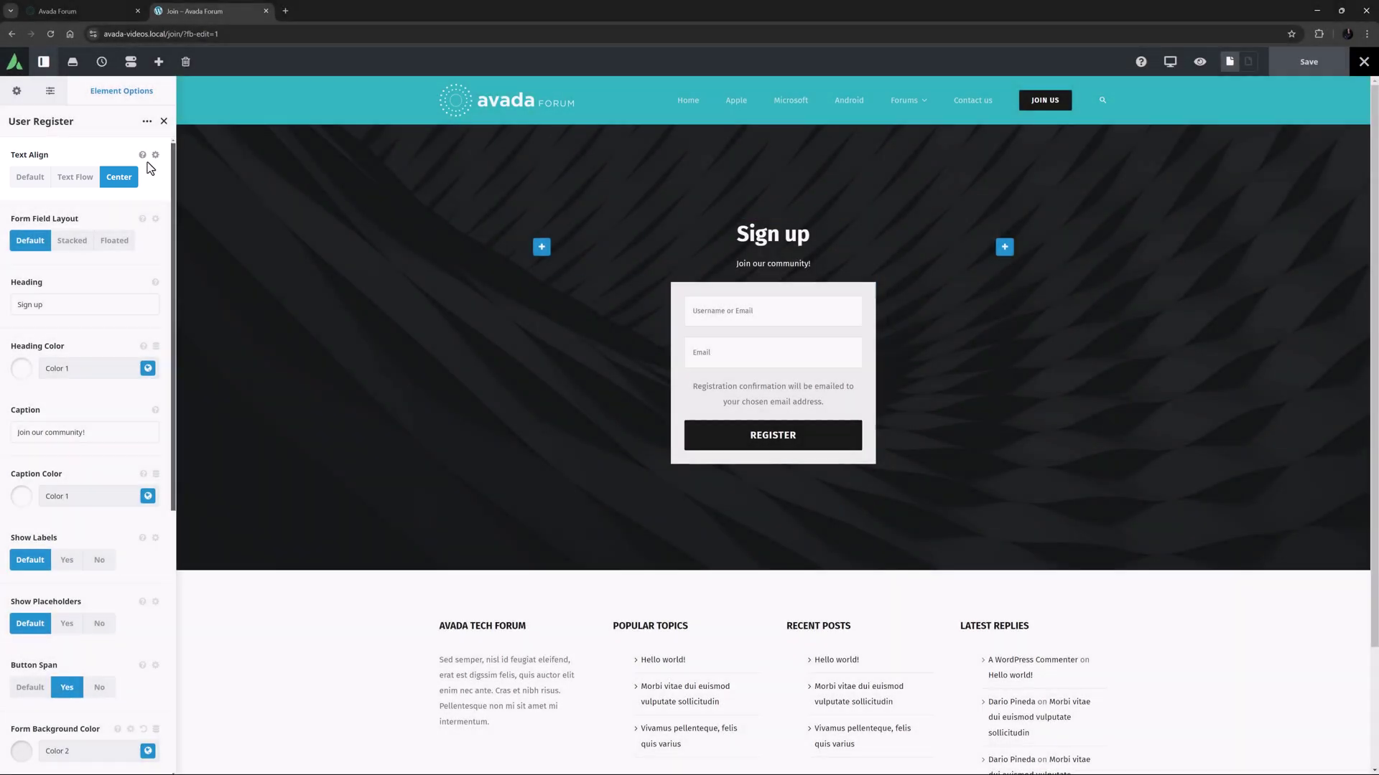
Step: Review the text alignment and field layout help, try Floated fields, then revert to Default
{"action": "left_click", "coordinate": [142, 154]}
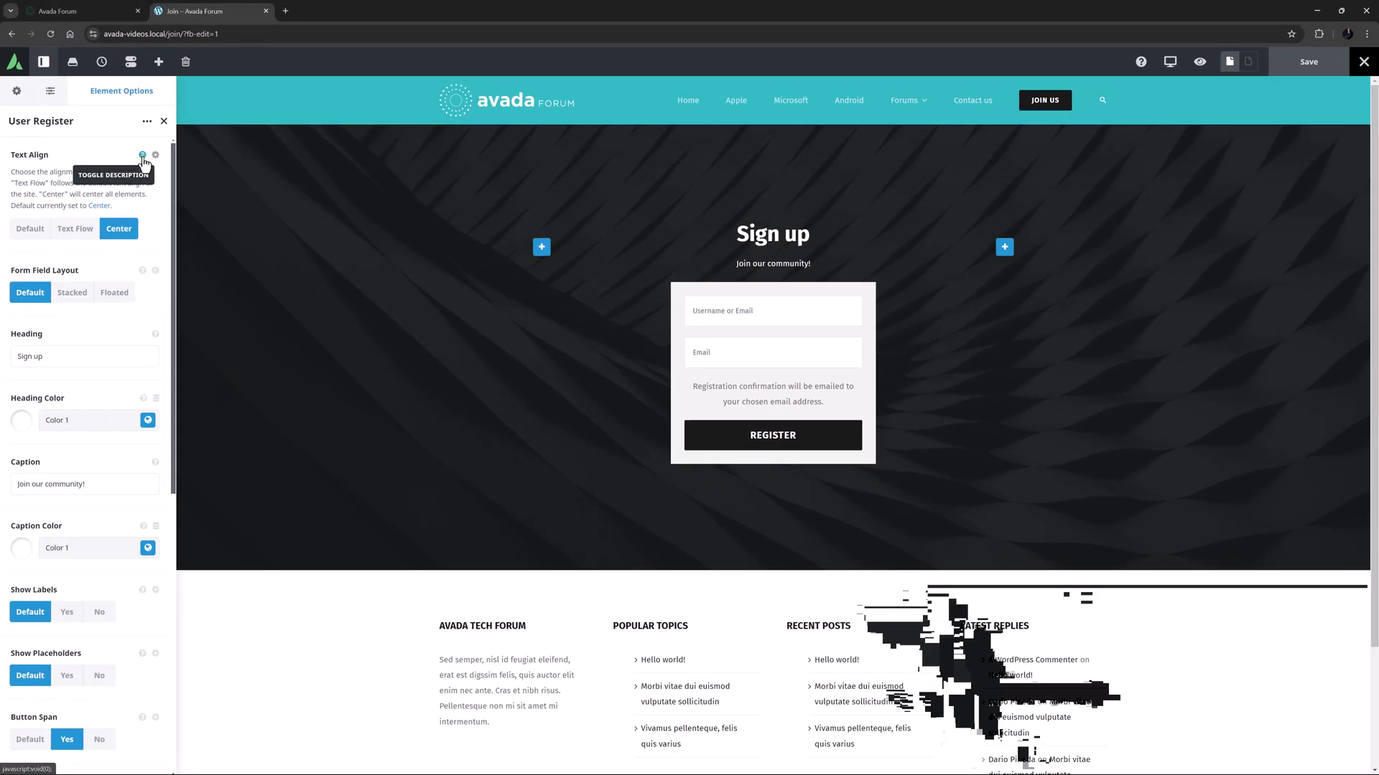
{"action": "left_click", "coordinate": [143, 156]}
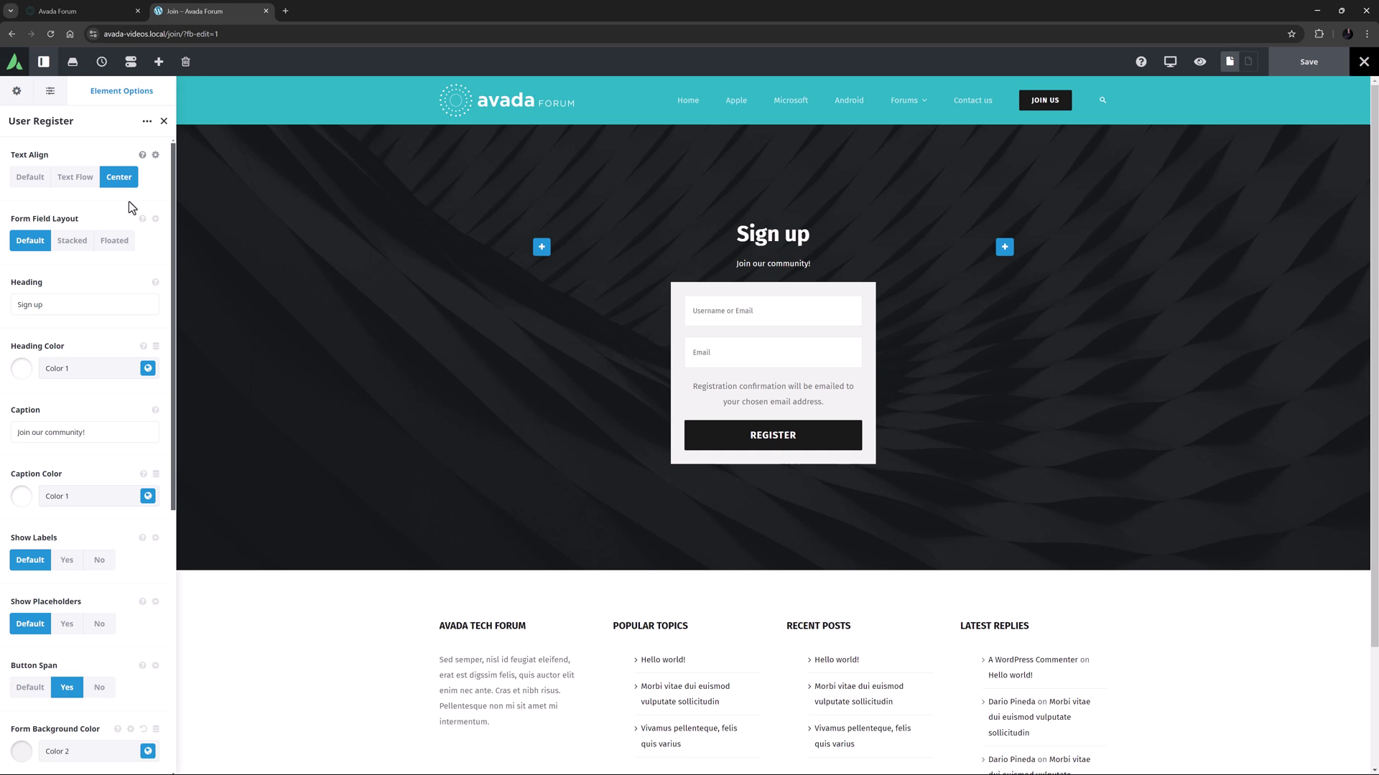
{"action": "left_click", "coordinate": [143, 219]}
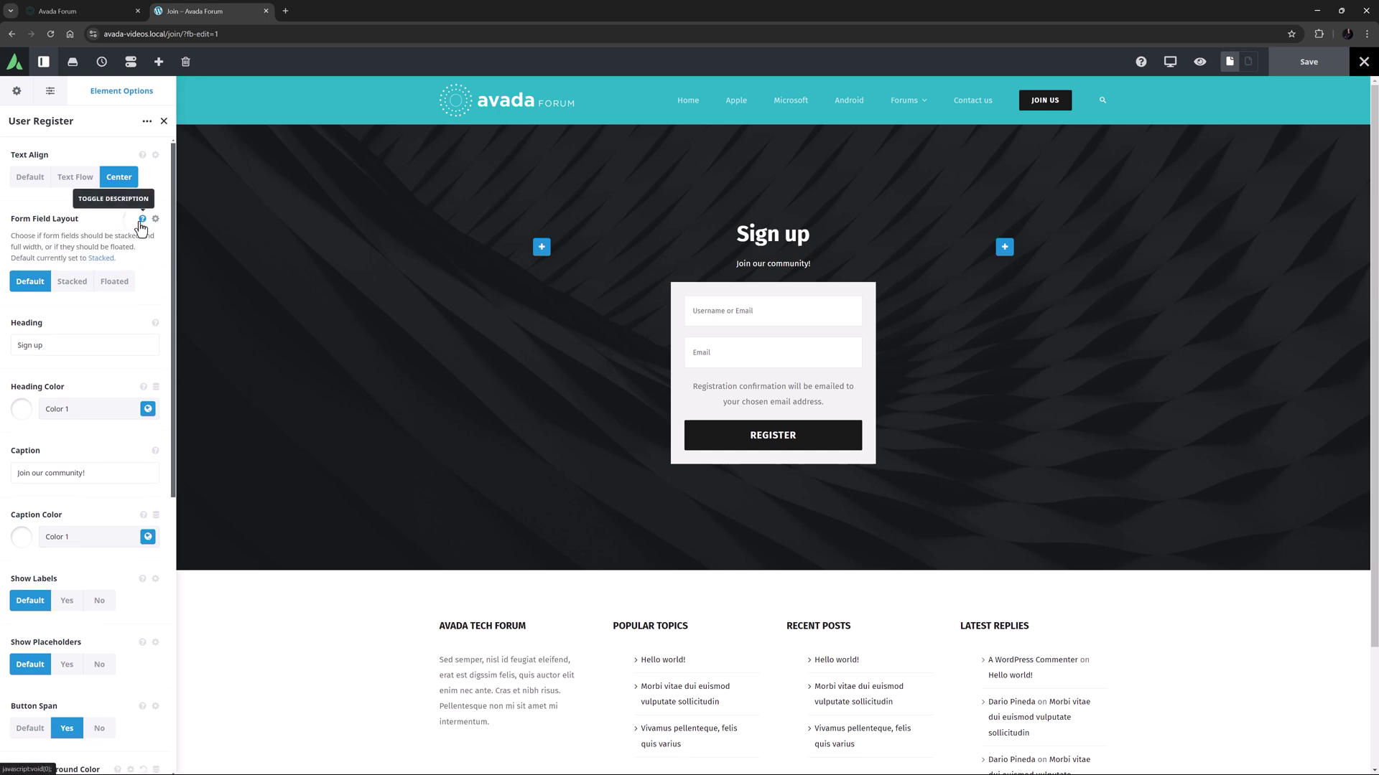
{"action": "left_click", "coordinate": [142, 219]}
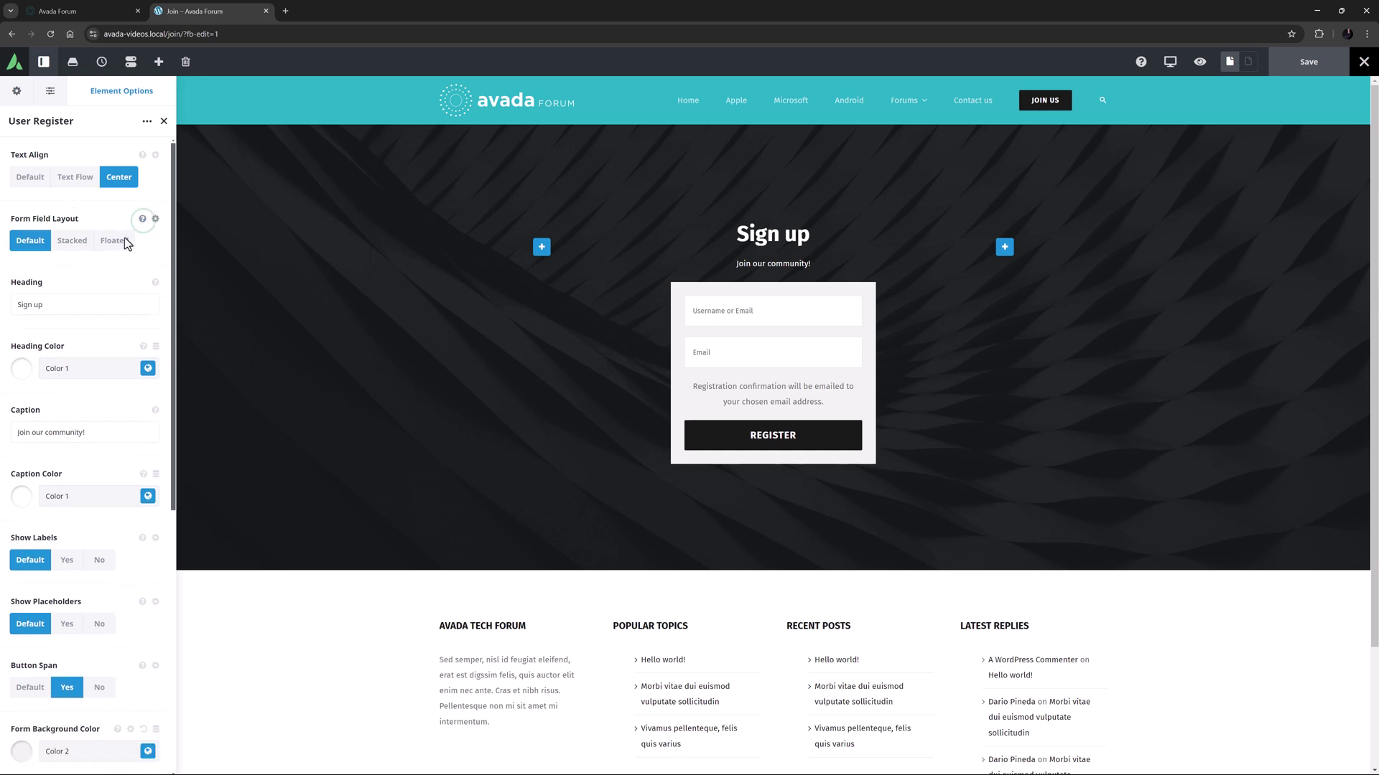
{"action": "left_click", "coordinate": [112, 253]}
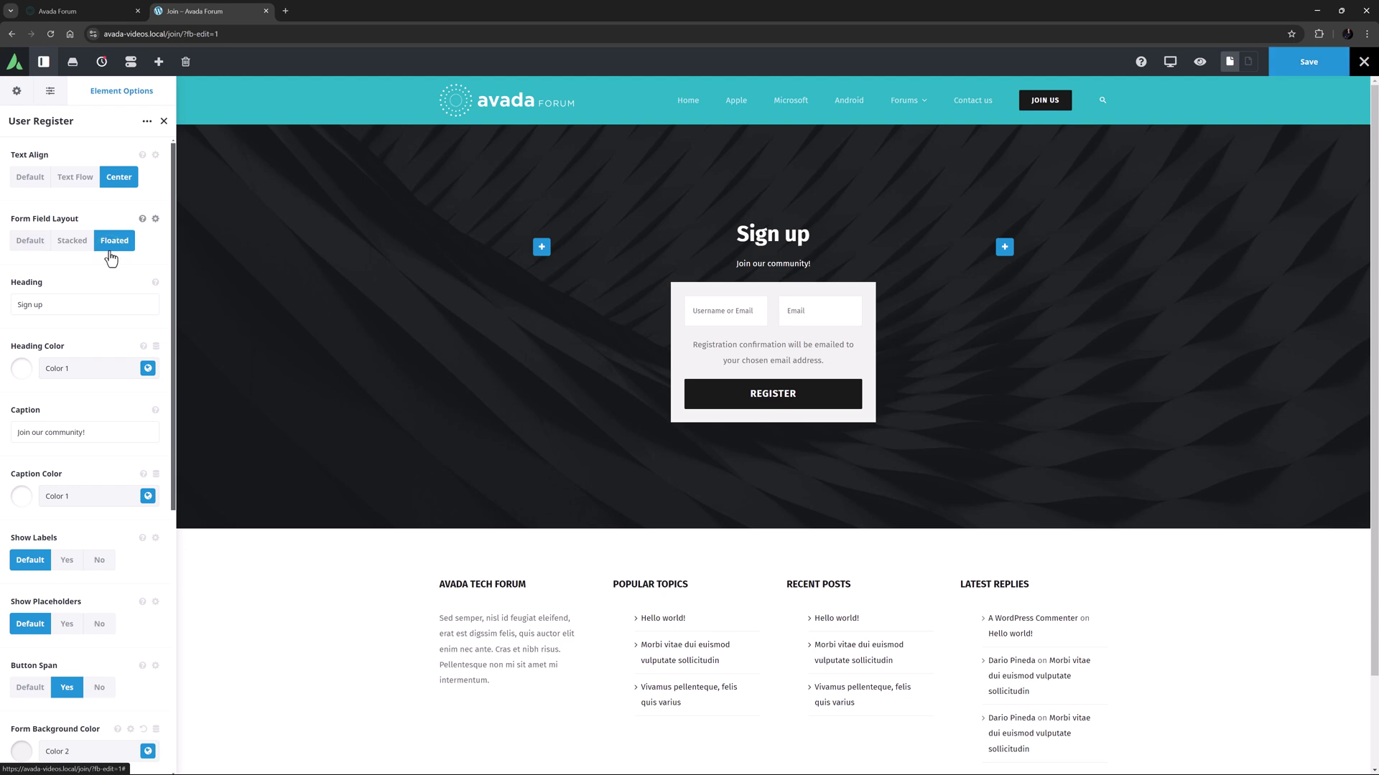
{"action": "left_click", "coordinate": [27, 242]}
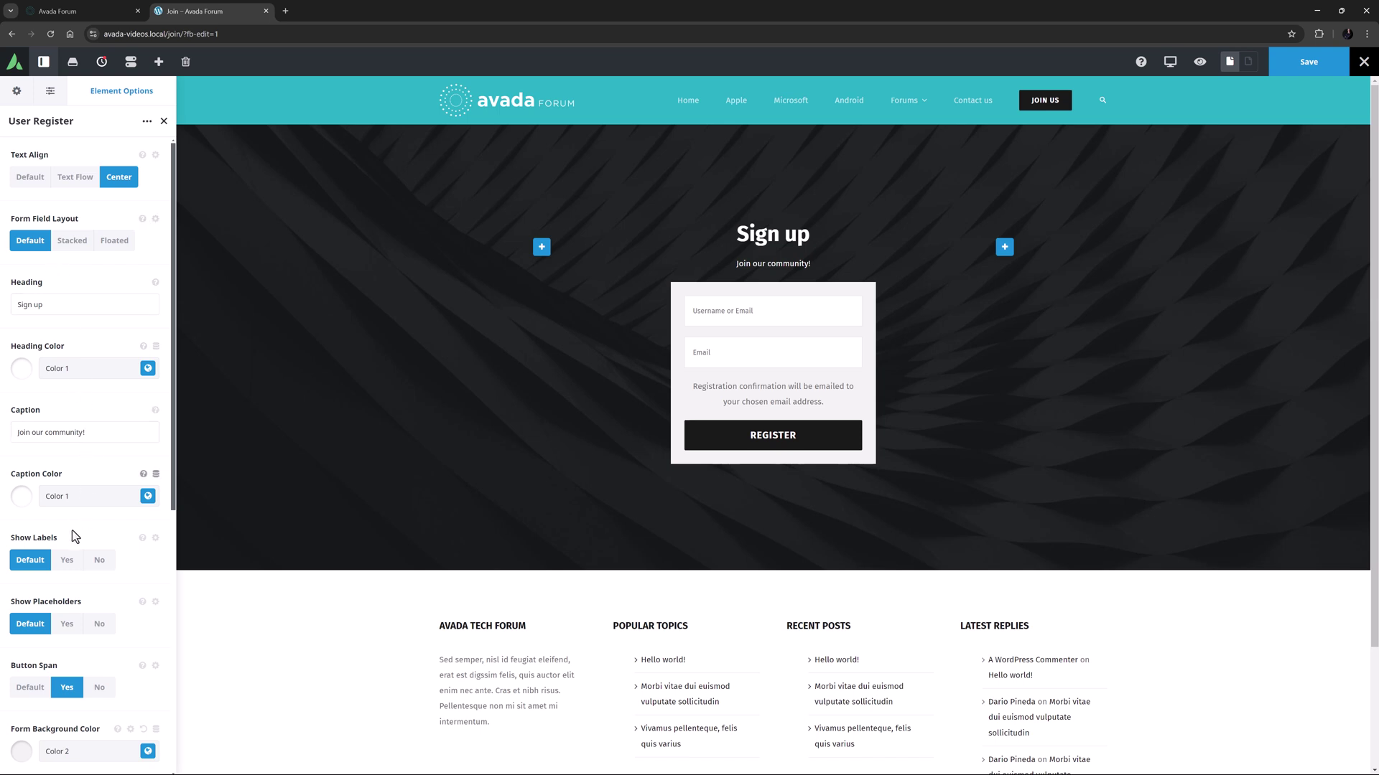
{"action": "left_click", "coordinate": [66, 560]}
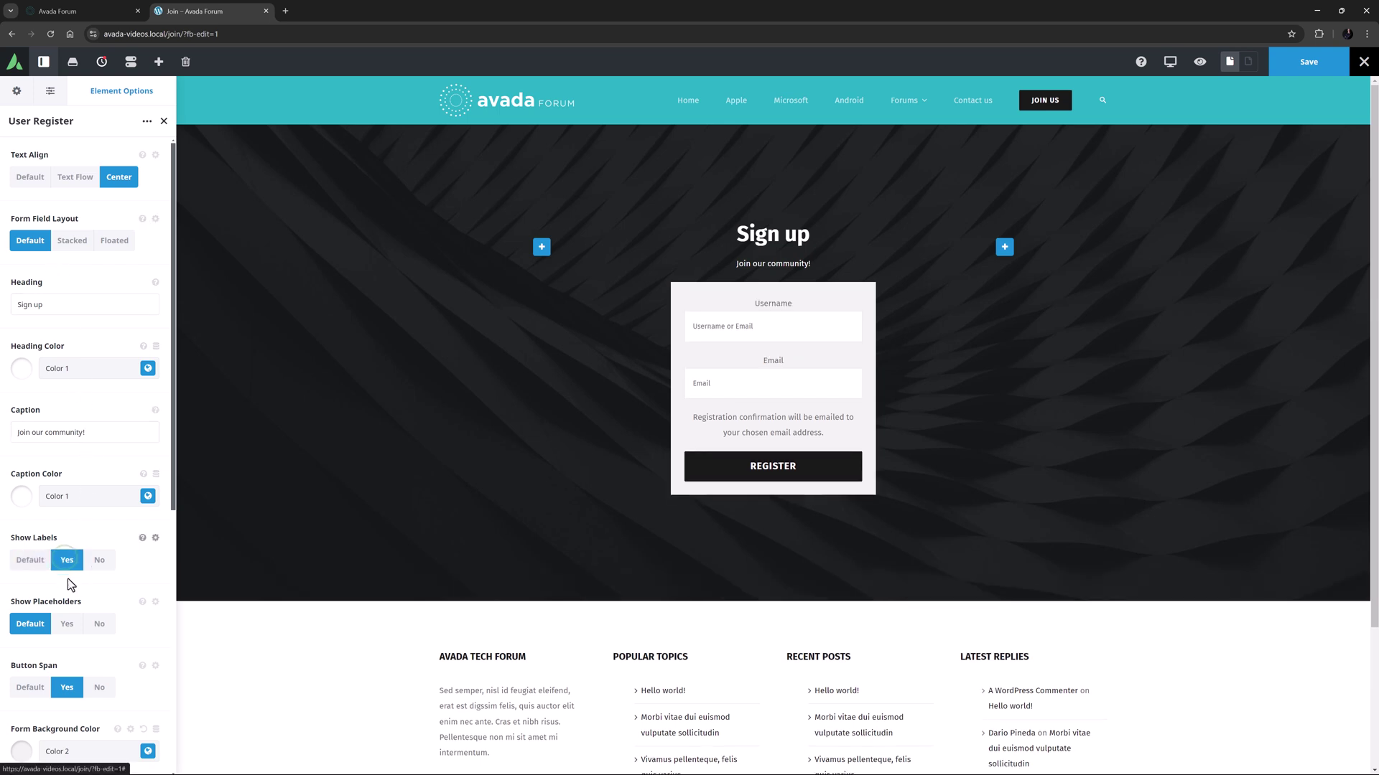
{"action": "left_click", "coordinate": [99, 625]}
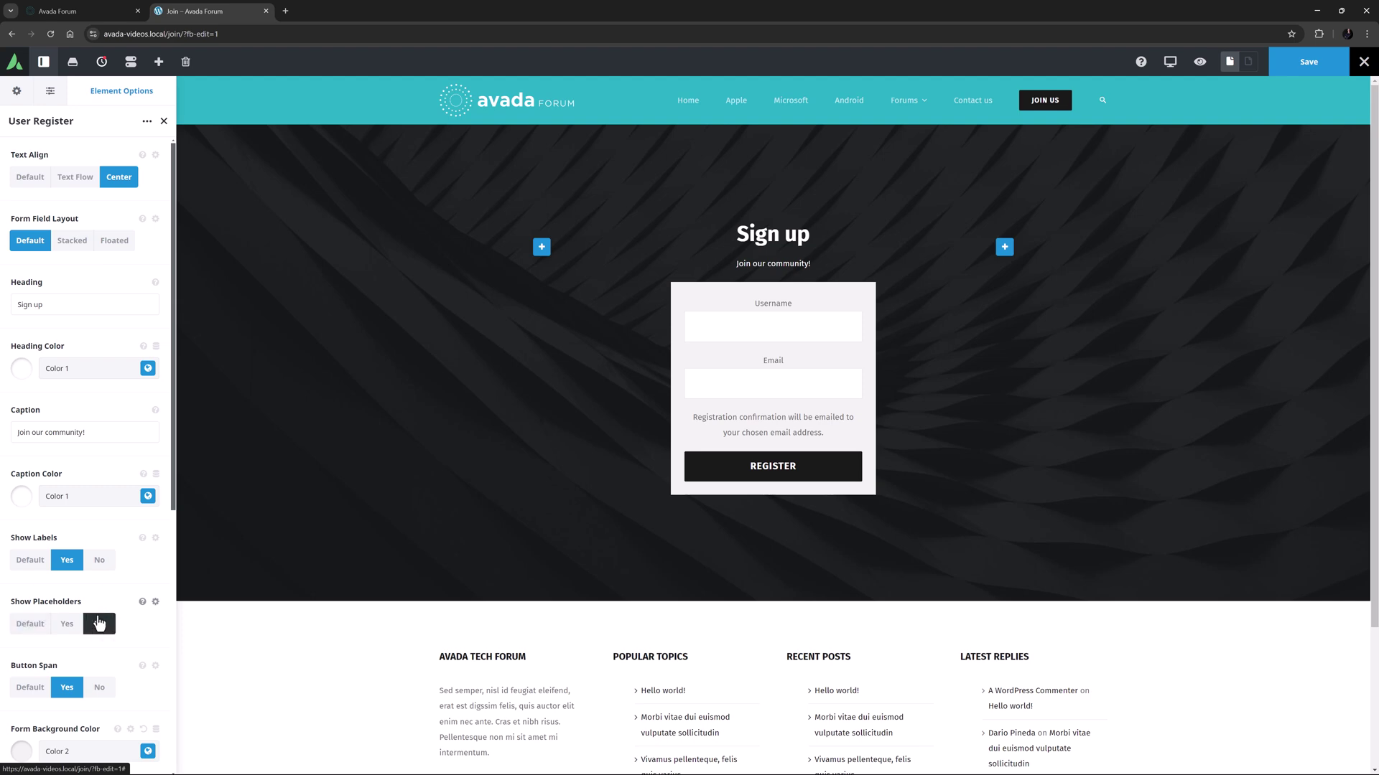
{"action": "left_click", "coordinate": [30, 561]}
{"action": "left_click", "coordinate": [34, 626]}
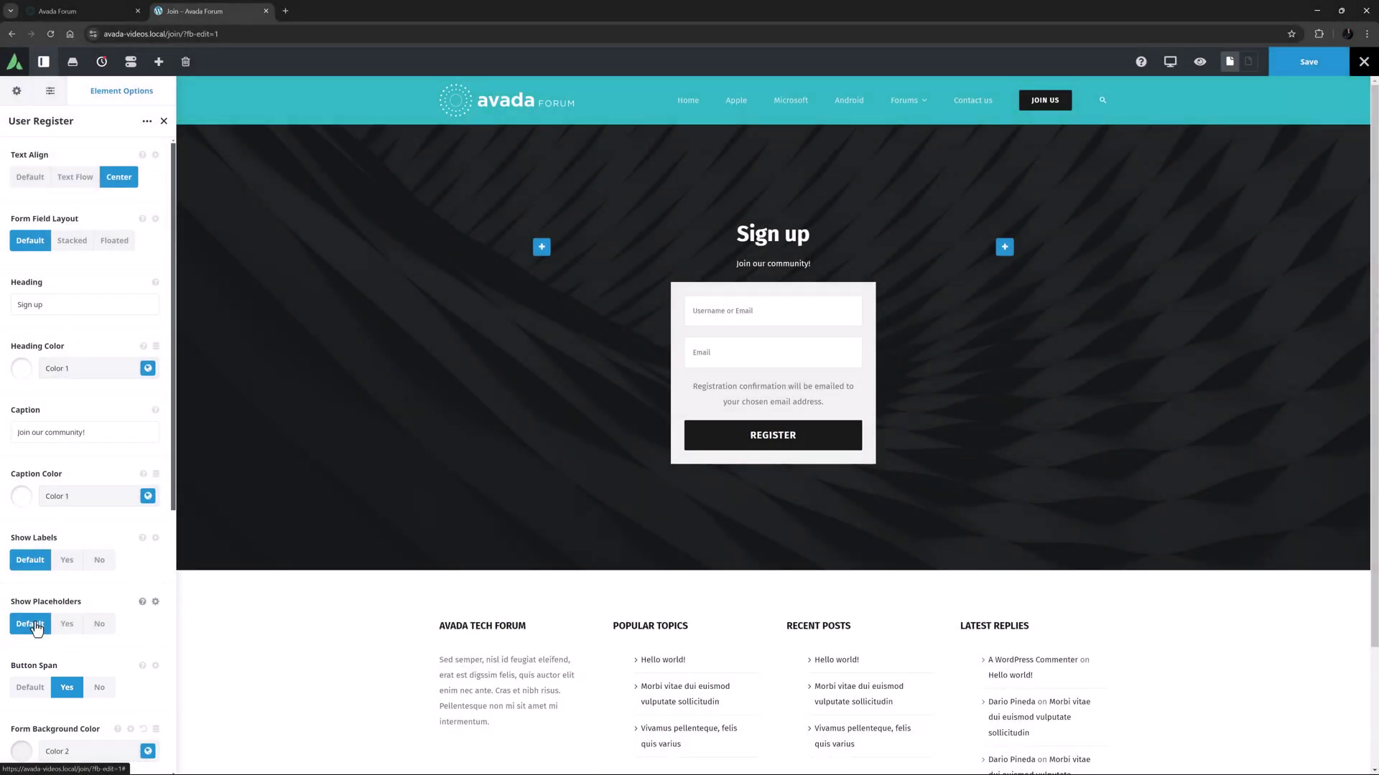
{"action": "scroll", "coordinate": [38, 629], "scroll_direction": "down", "scroll_amount": 6}
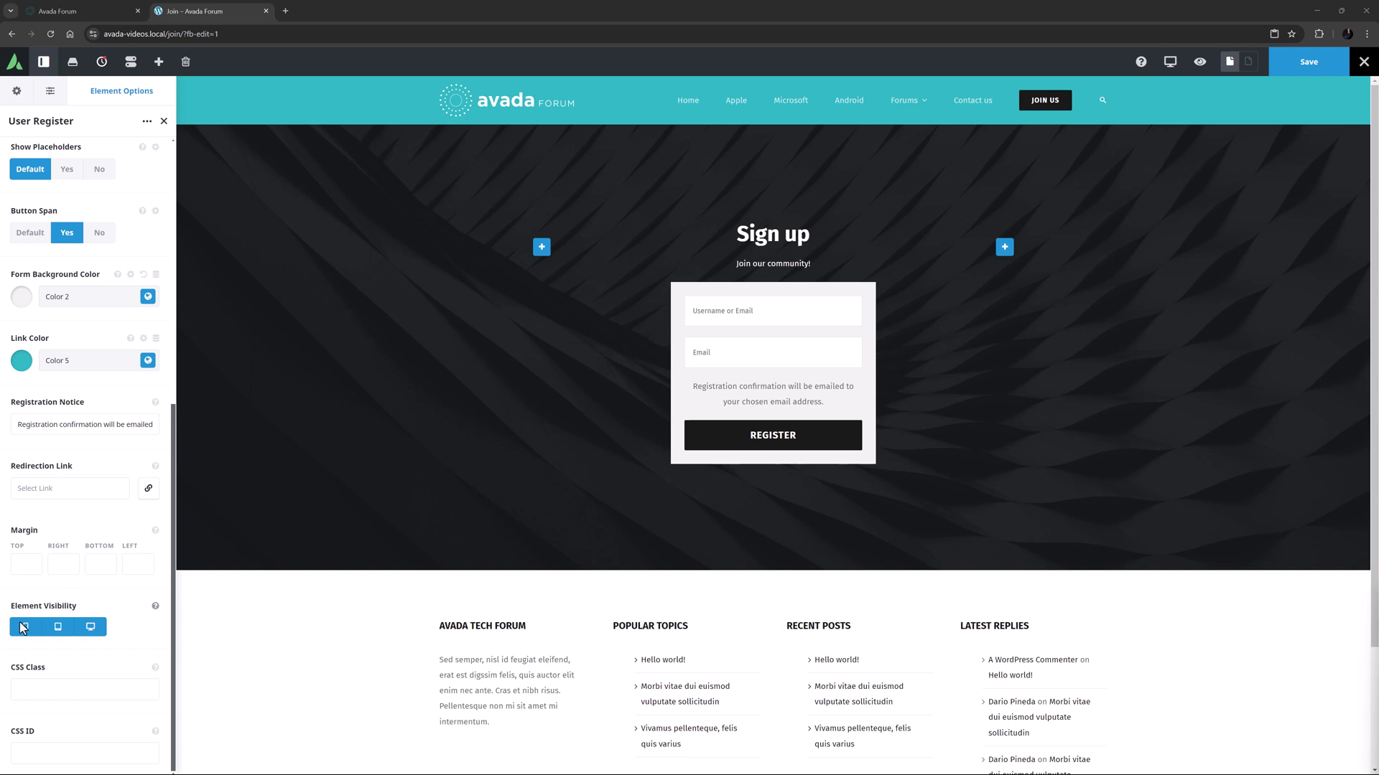
Step: Replace the registration notice with the password message, set the log-in page redirect, and save
{"action": "triple_click", "coordinate": [29, 424]}
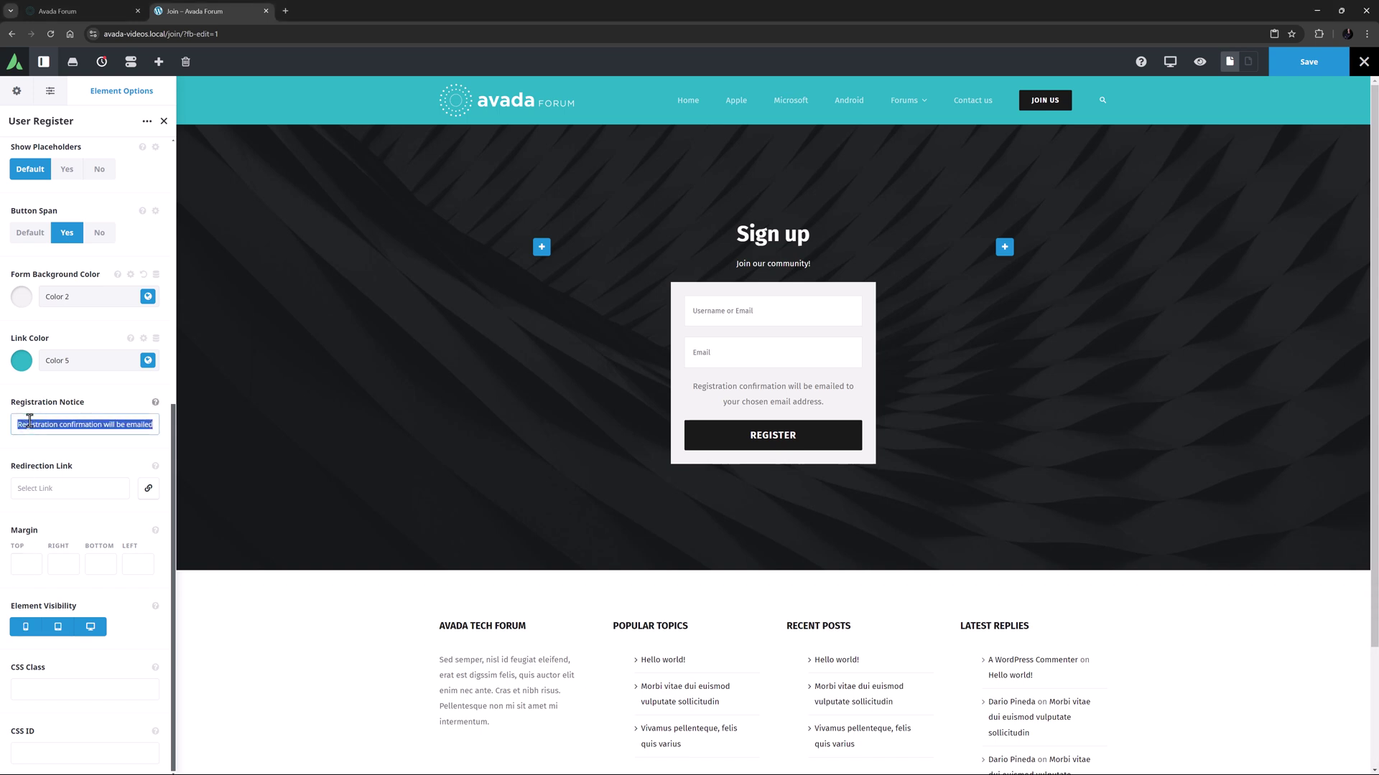
{"action": "key", "text": "ctrl+v"}
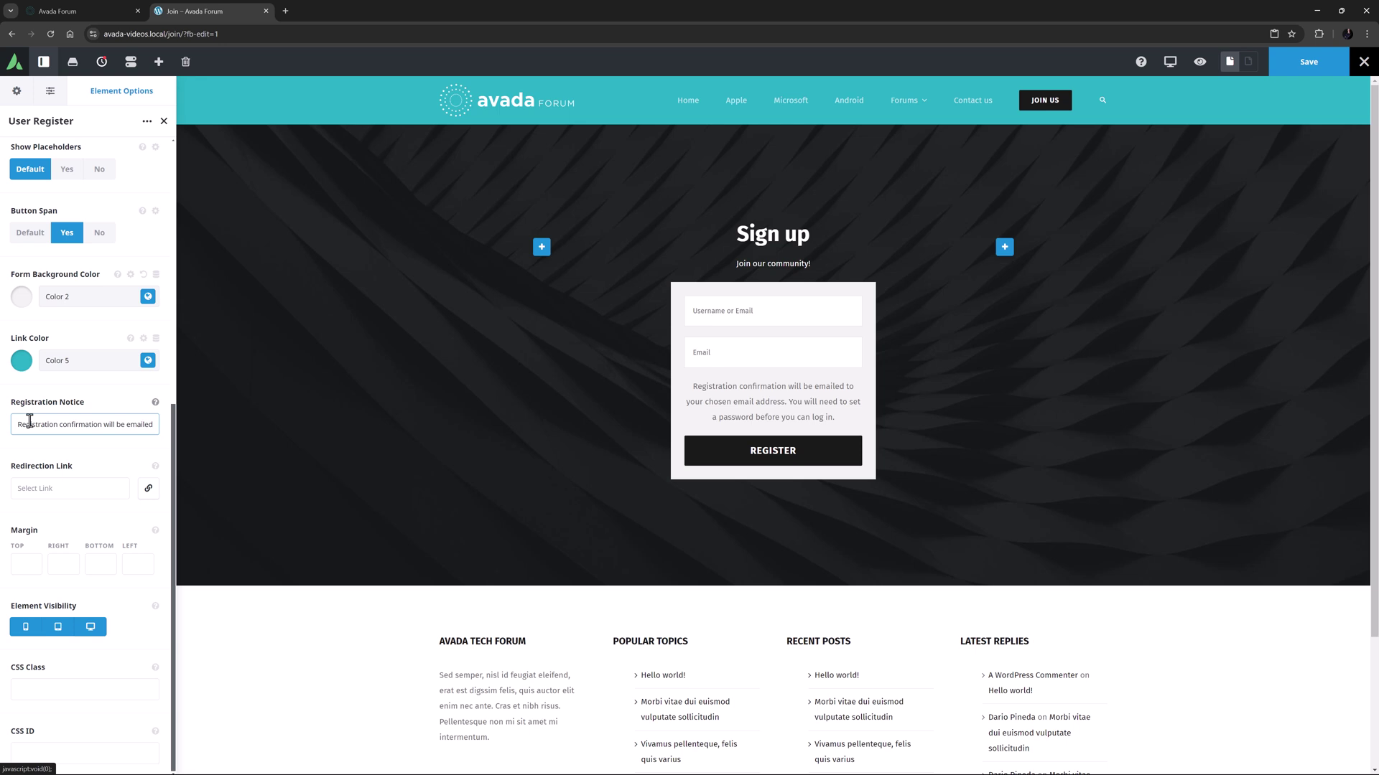
{"action": "left_click", "coordinate": [25, 488]}
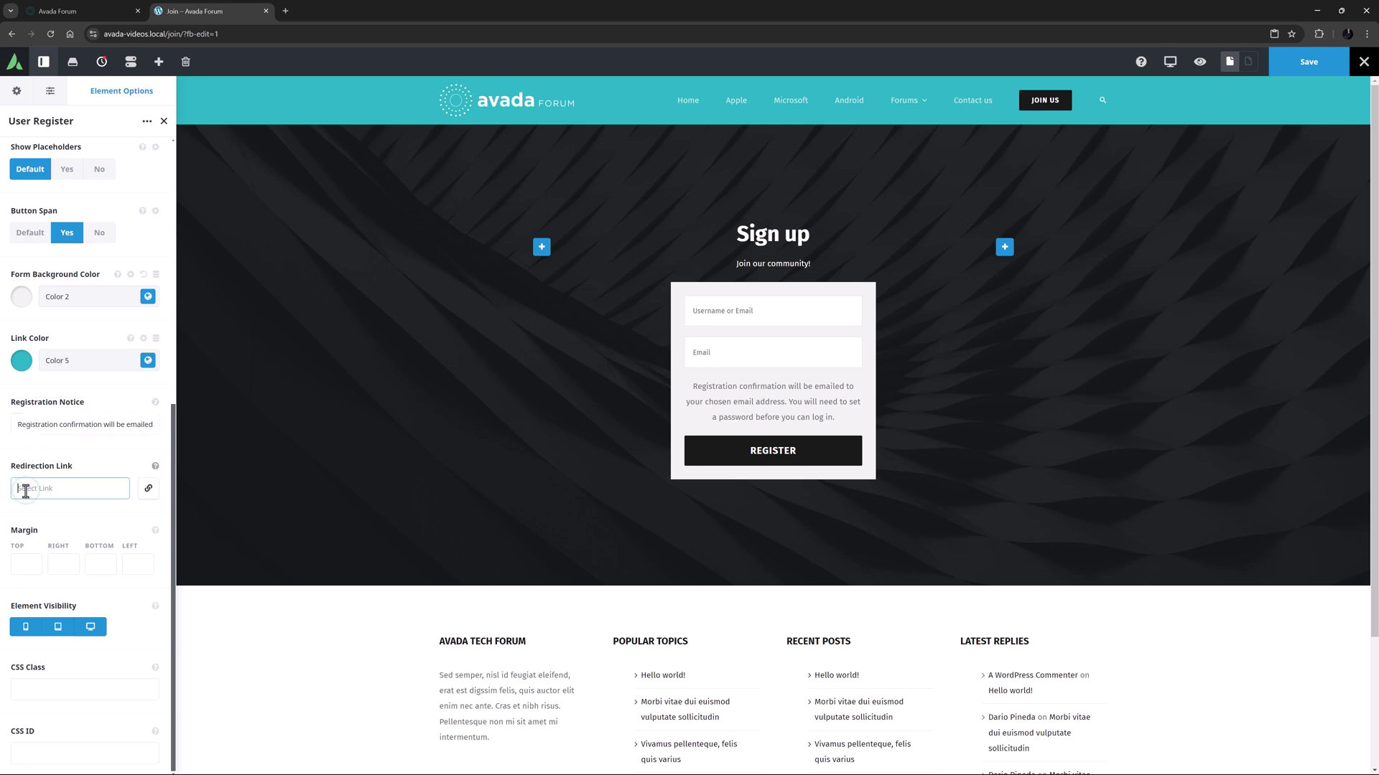
{"action": "type", "text": "https://avada-videos.local/log-in"}
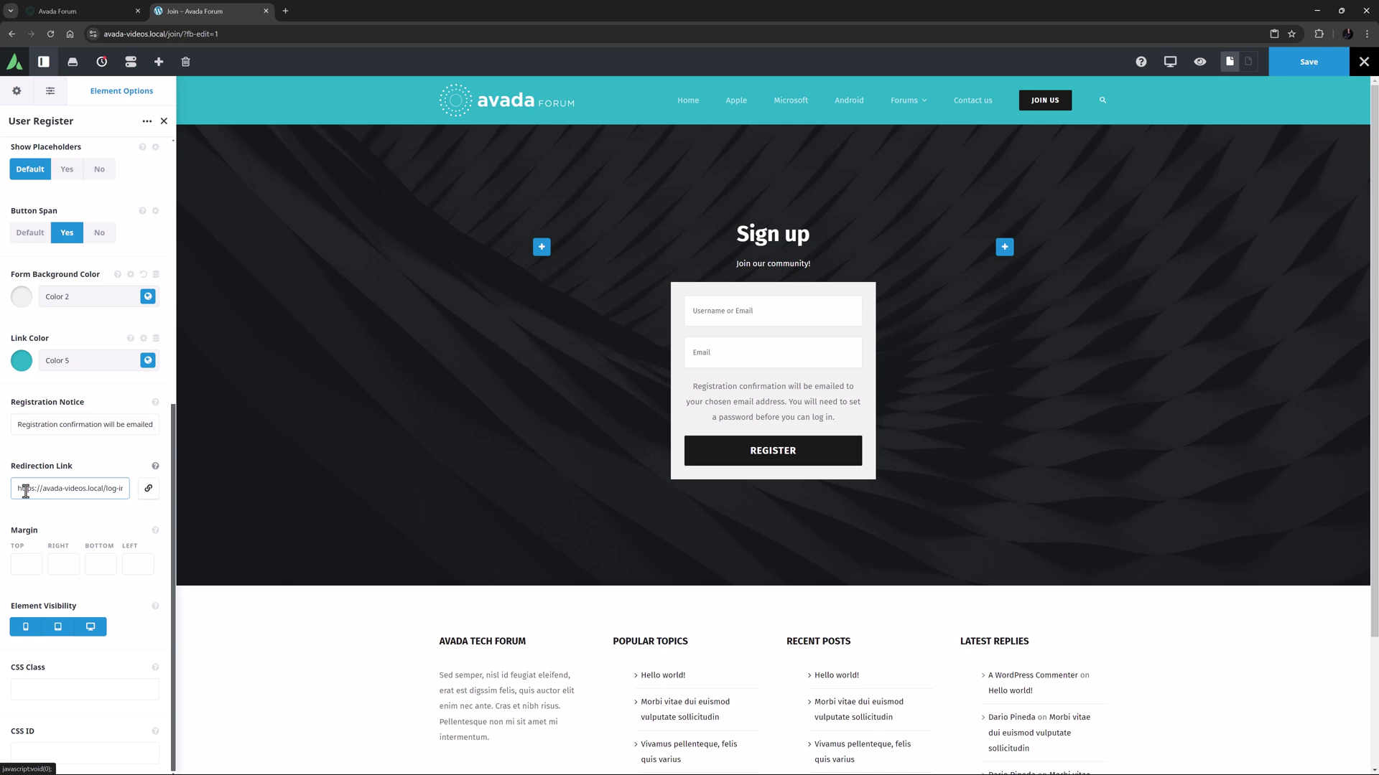
{"action": "left_click", "coordinate": [1315, 64]}
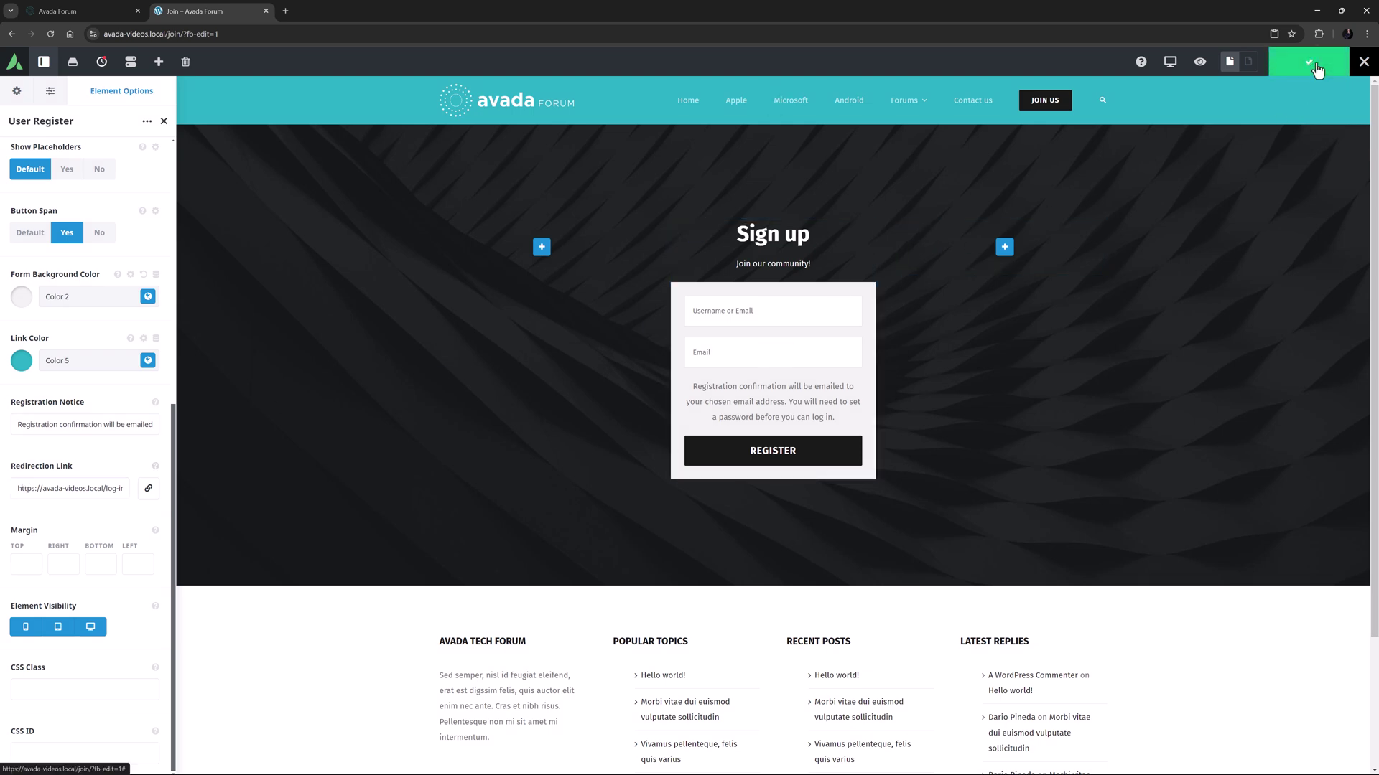
Step: Open the sign-in form element's options on the Log in page
{"action": "mouse_move", "coordinate": [1034, 111]}
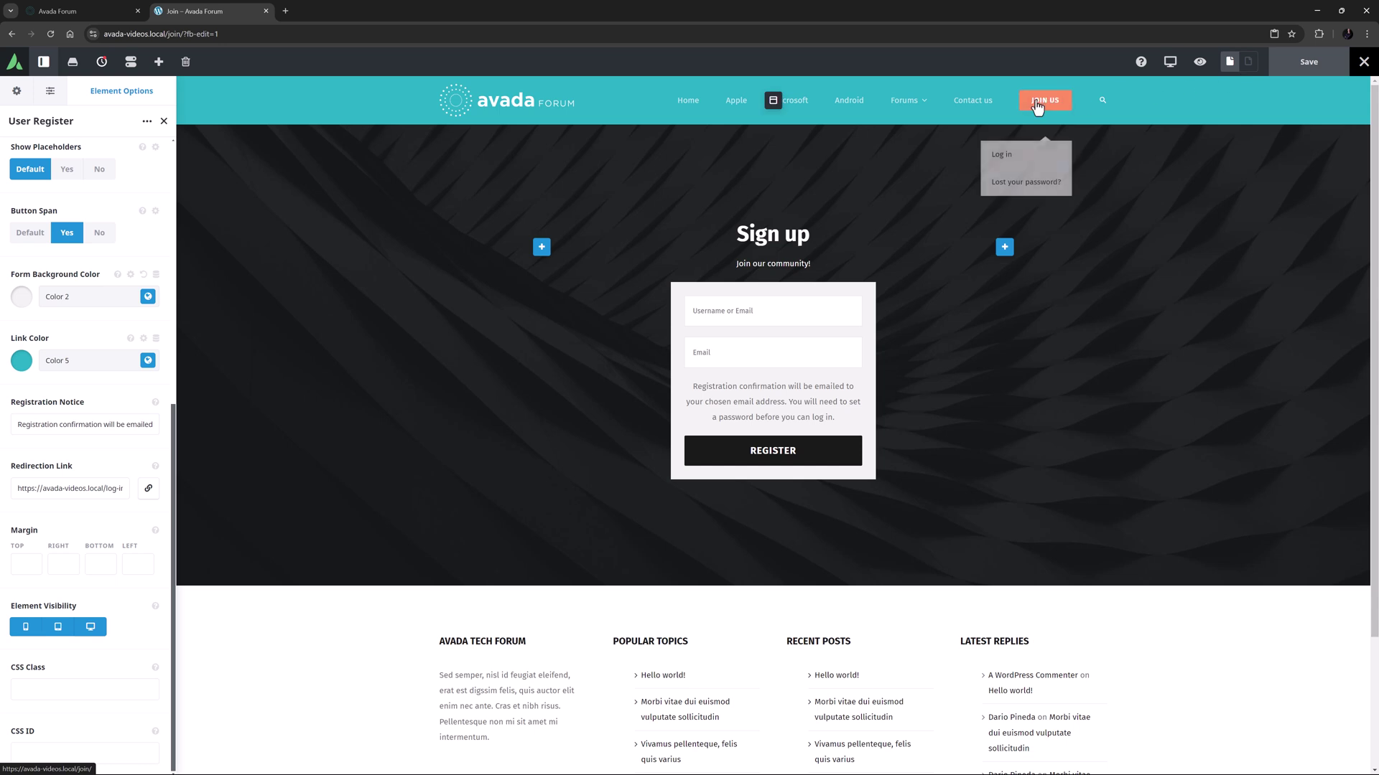
{"action": "left_click", "coordinate": [1023, 148]}
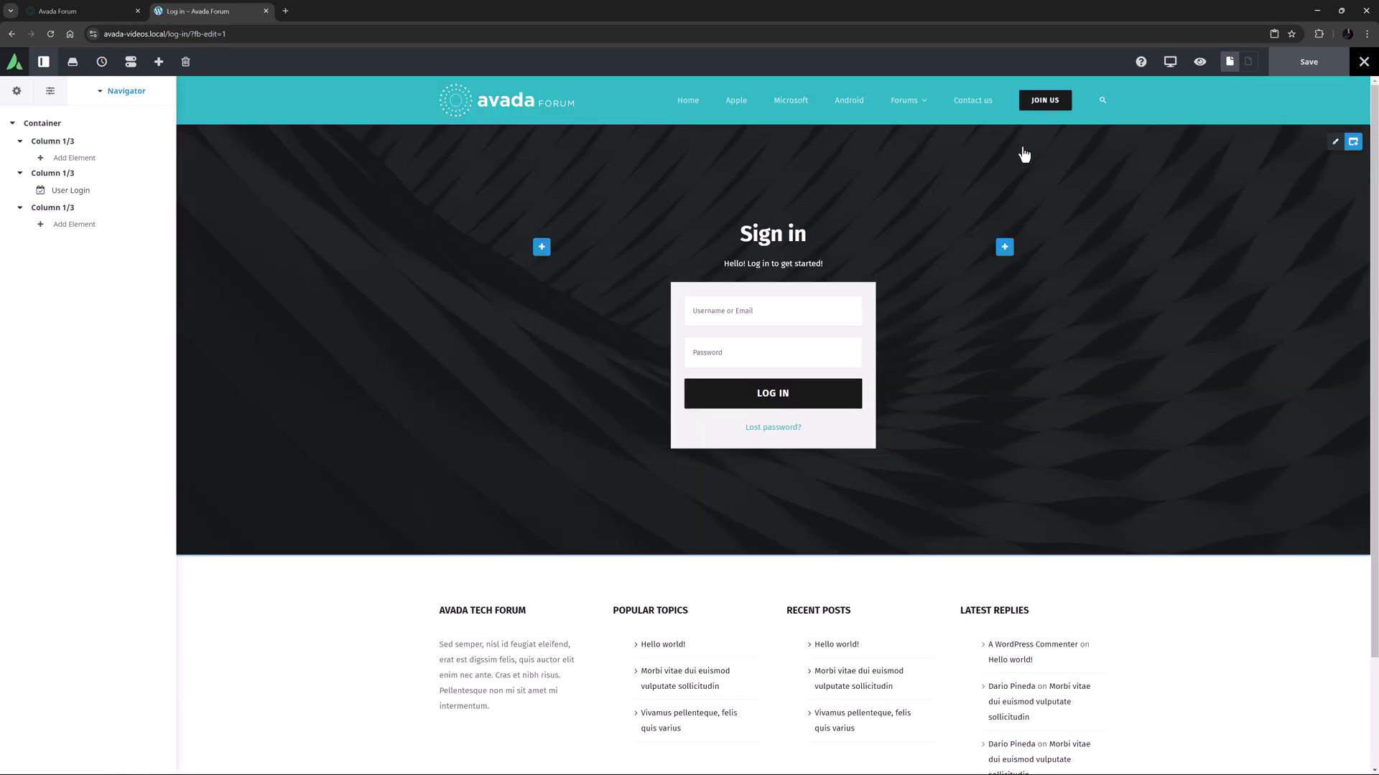
{"action": "left_click", "coordinate": [763, 337]}
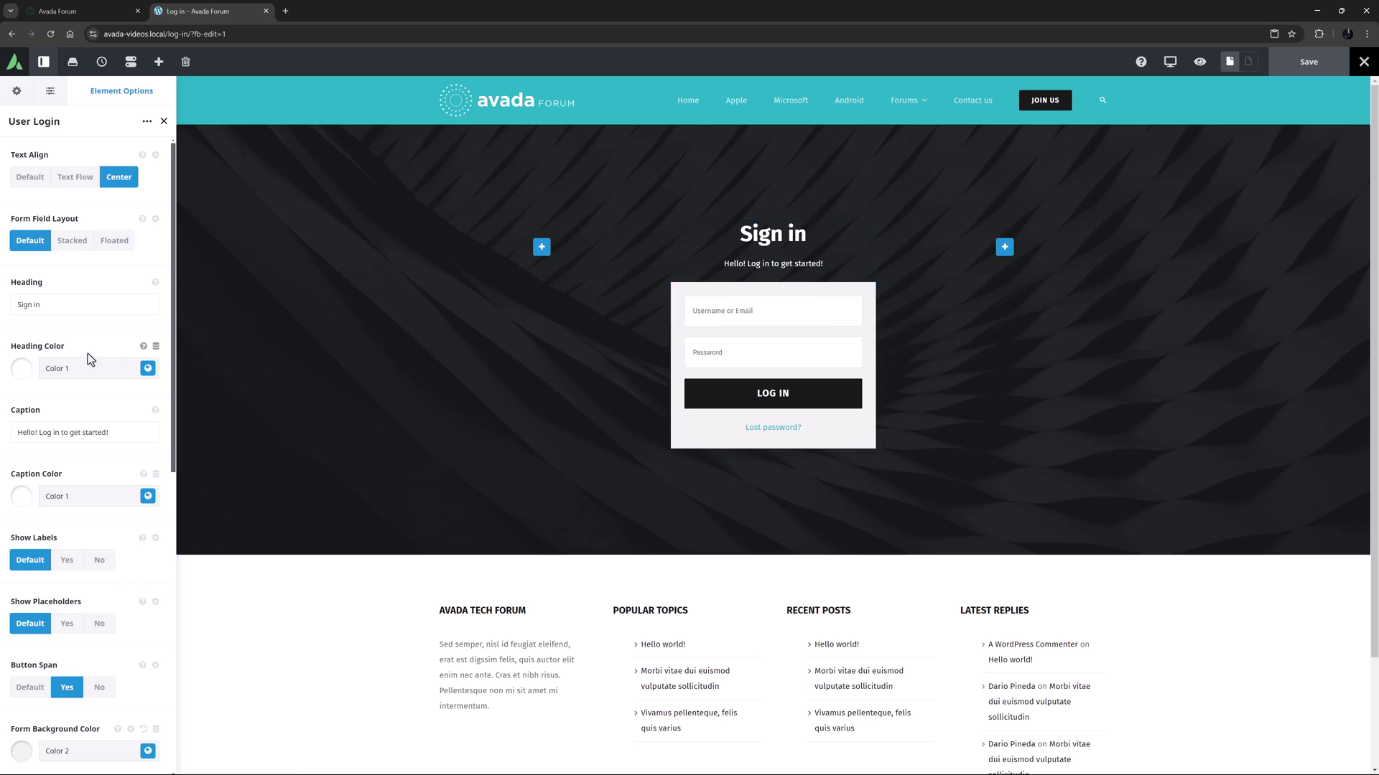
{"action": "scroll", "coordinate": [88, 353], "scroll_direction": "down", "scroll_amount": 7}
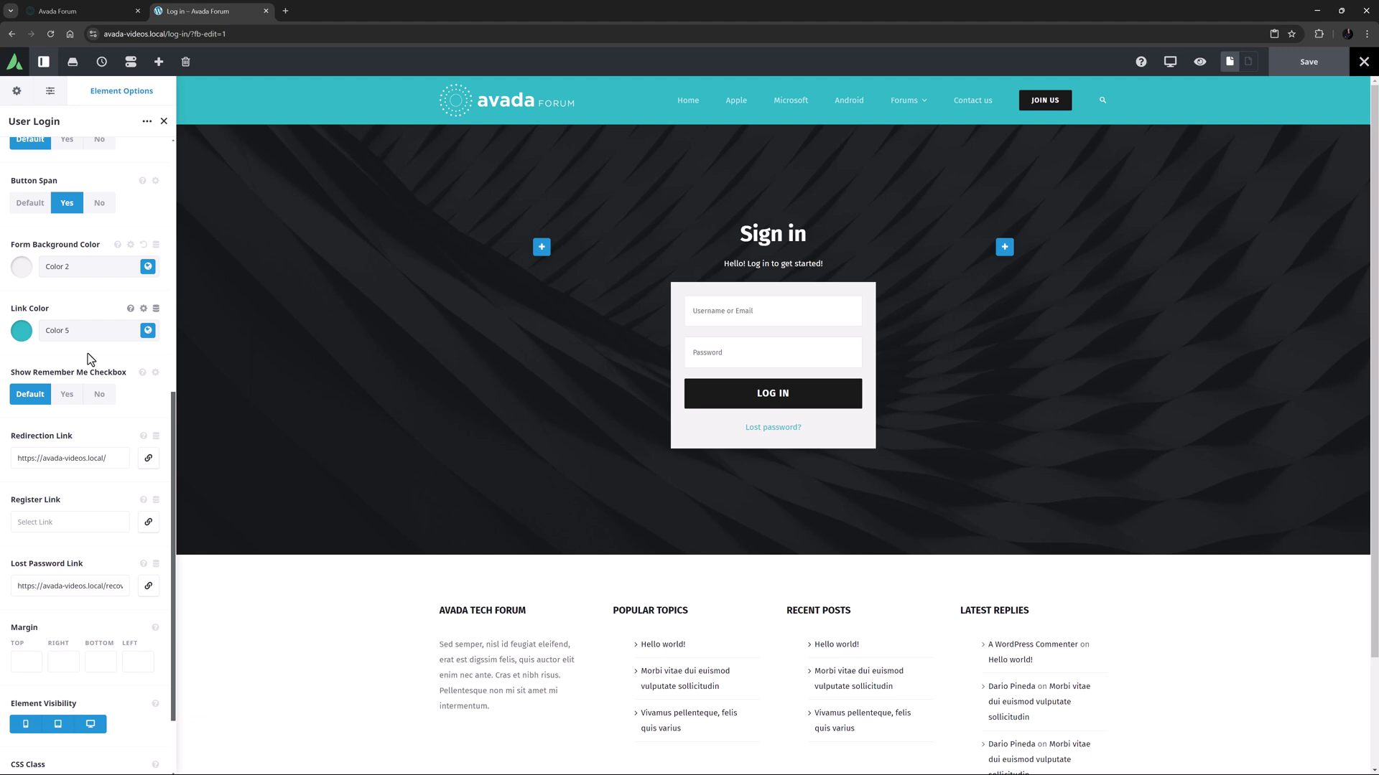
{"action": "left_click", "coordinate": [67, 401]}
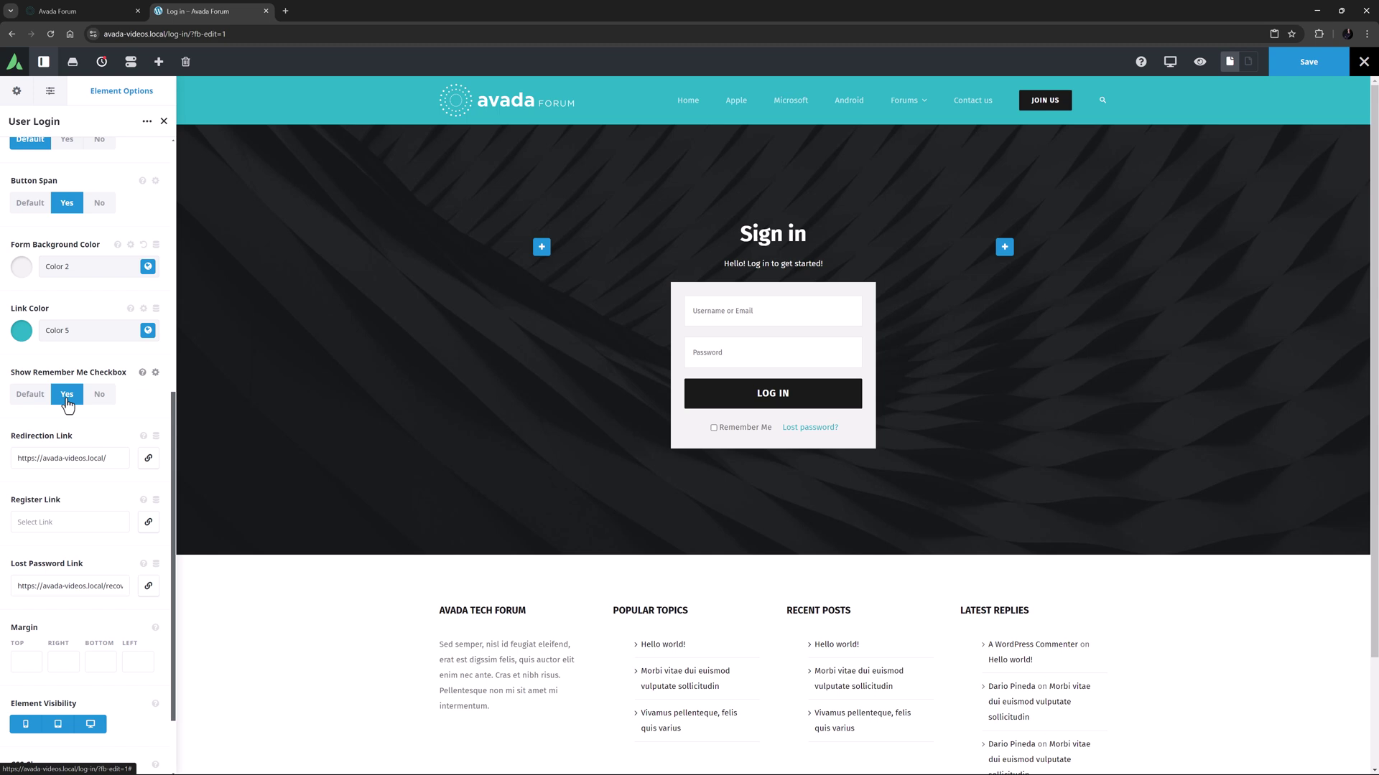
{"action": "left_click", "coordinate": [61, 517]}
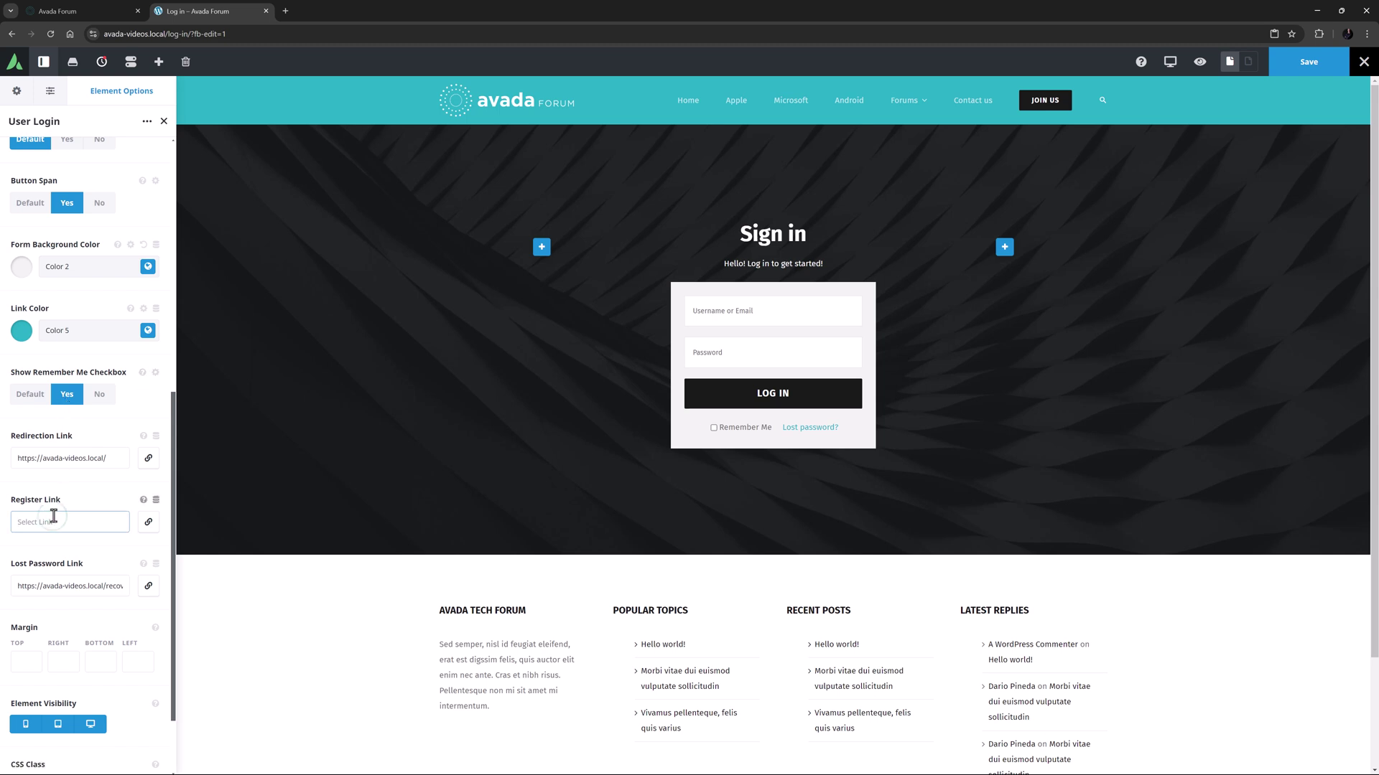
{"action": "type", "text": "https://avada-videos.local/join/"}
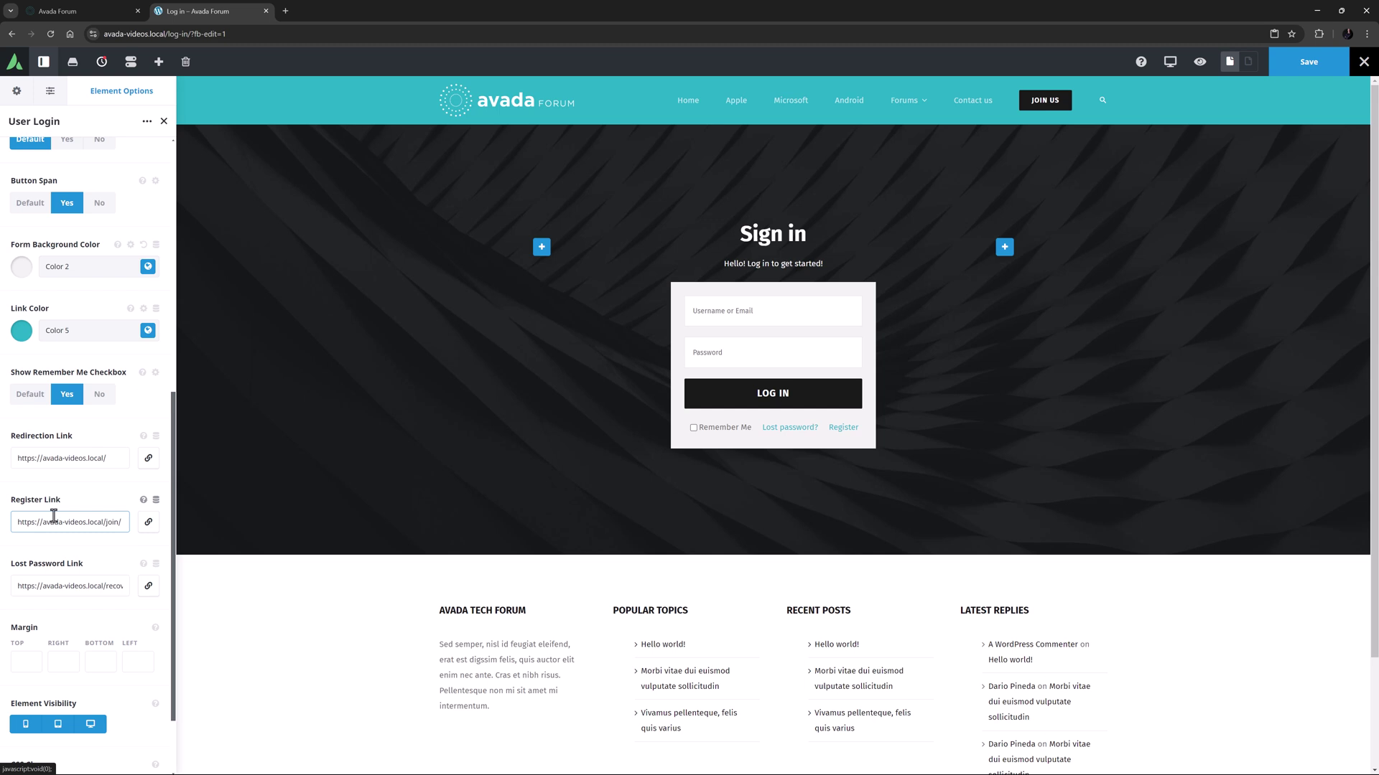
{"action": "triple_click", "coordinate": [57, 588]}
{"action": "left_click", "coordinate": [113, 588]}
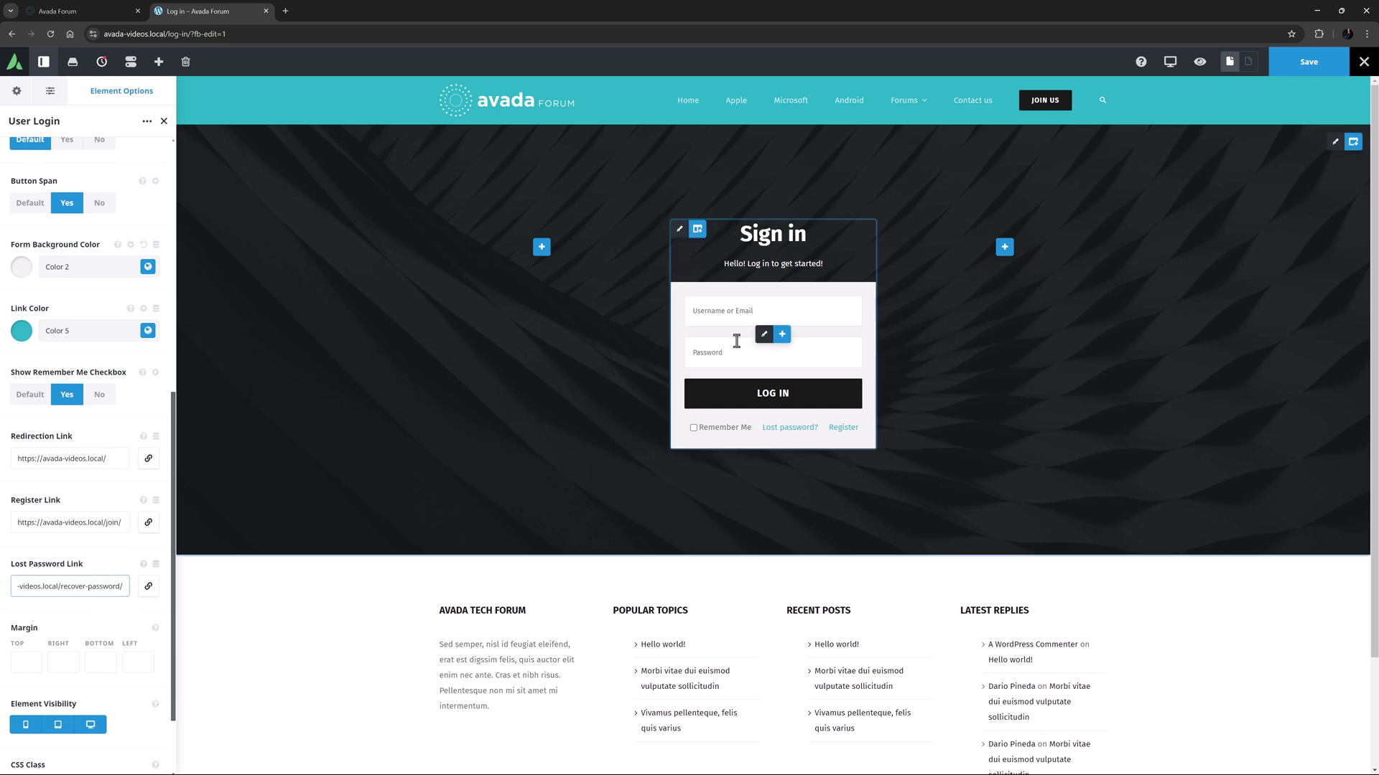
{"action": "left_click", "coordinate": [1282, 66]}
Step: Open the Lost your password? page and its User Lost Password element options
{"action": "mouse_move", "coordinate": [1050, 102]}
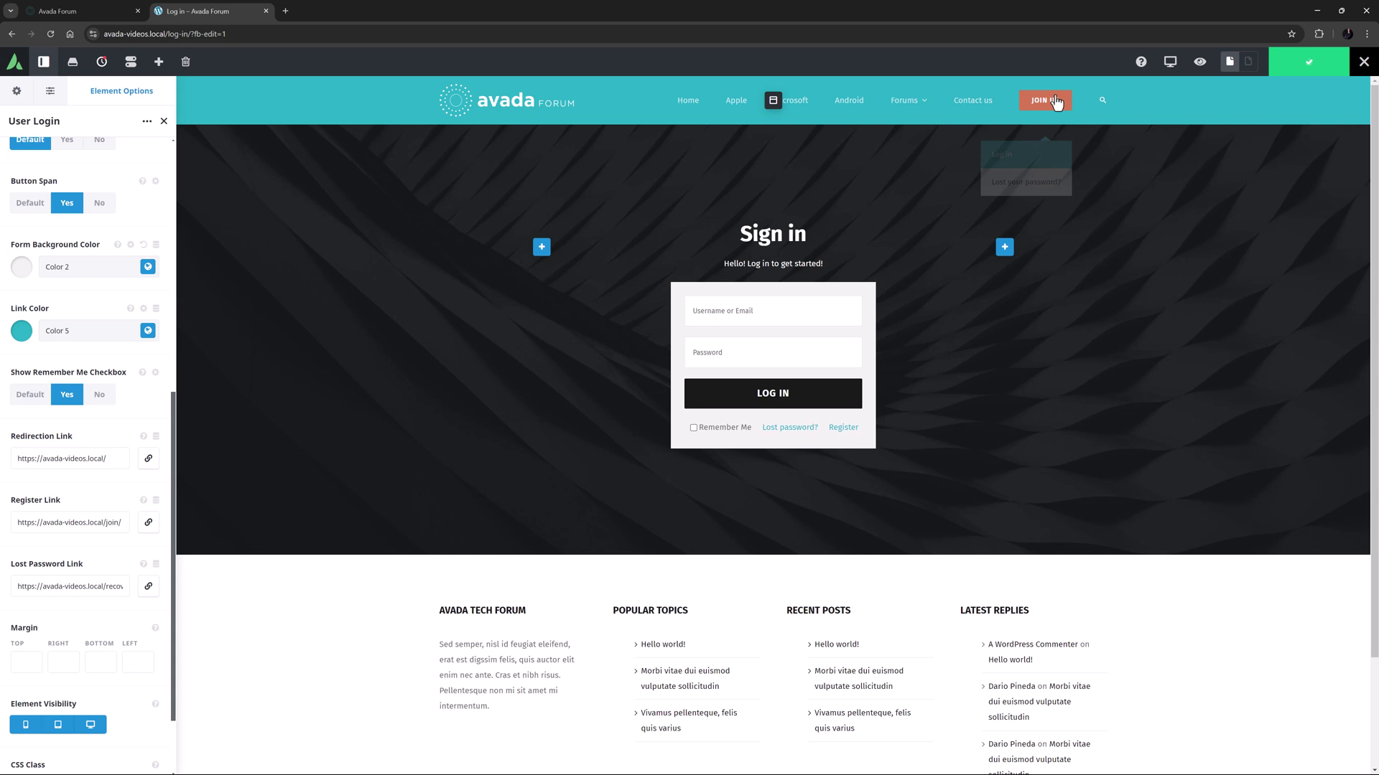
{"action": "left_click", "coordinate": [1027, 182]}
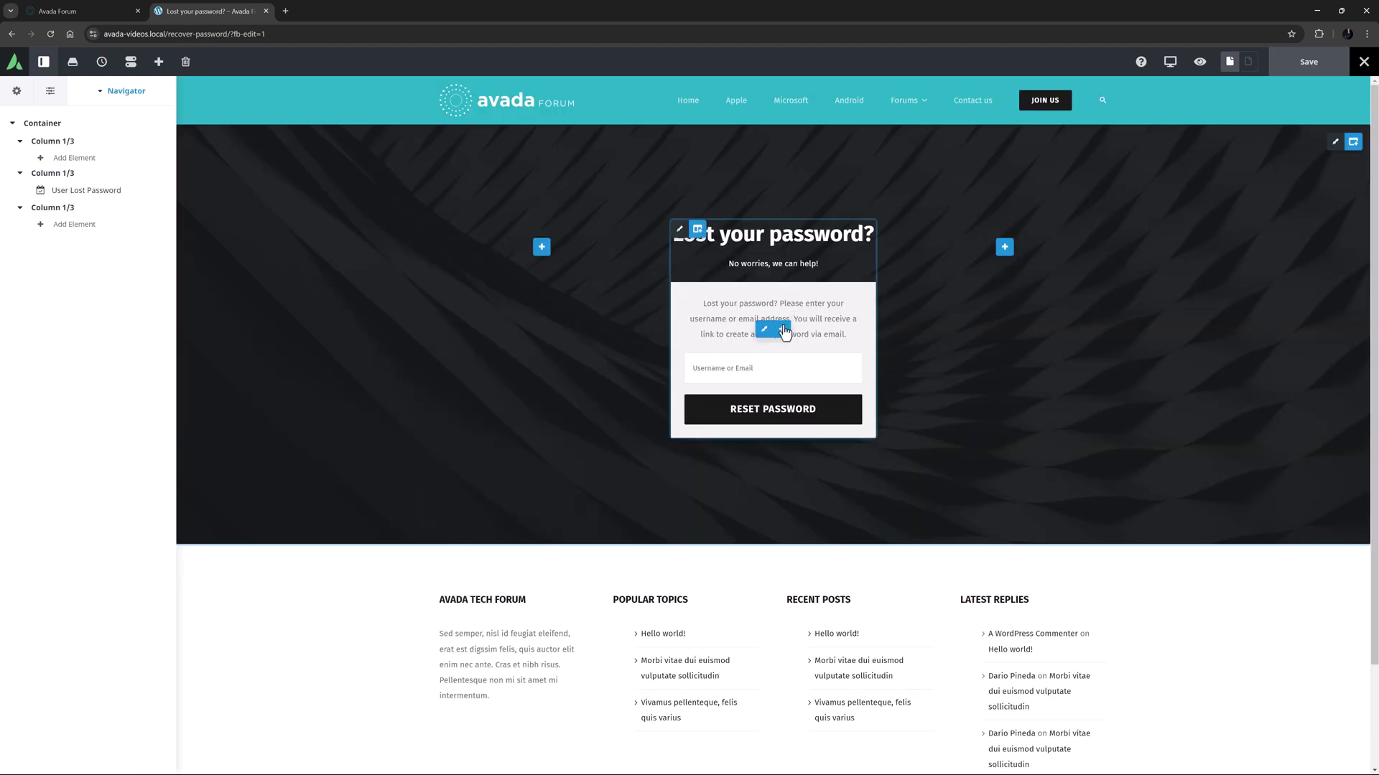
{"action": "left_click", "coordinate": [768, 337]}
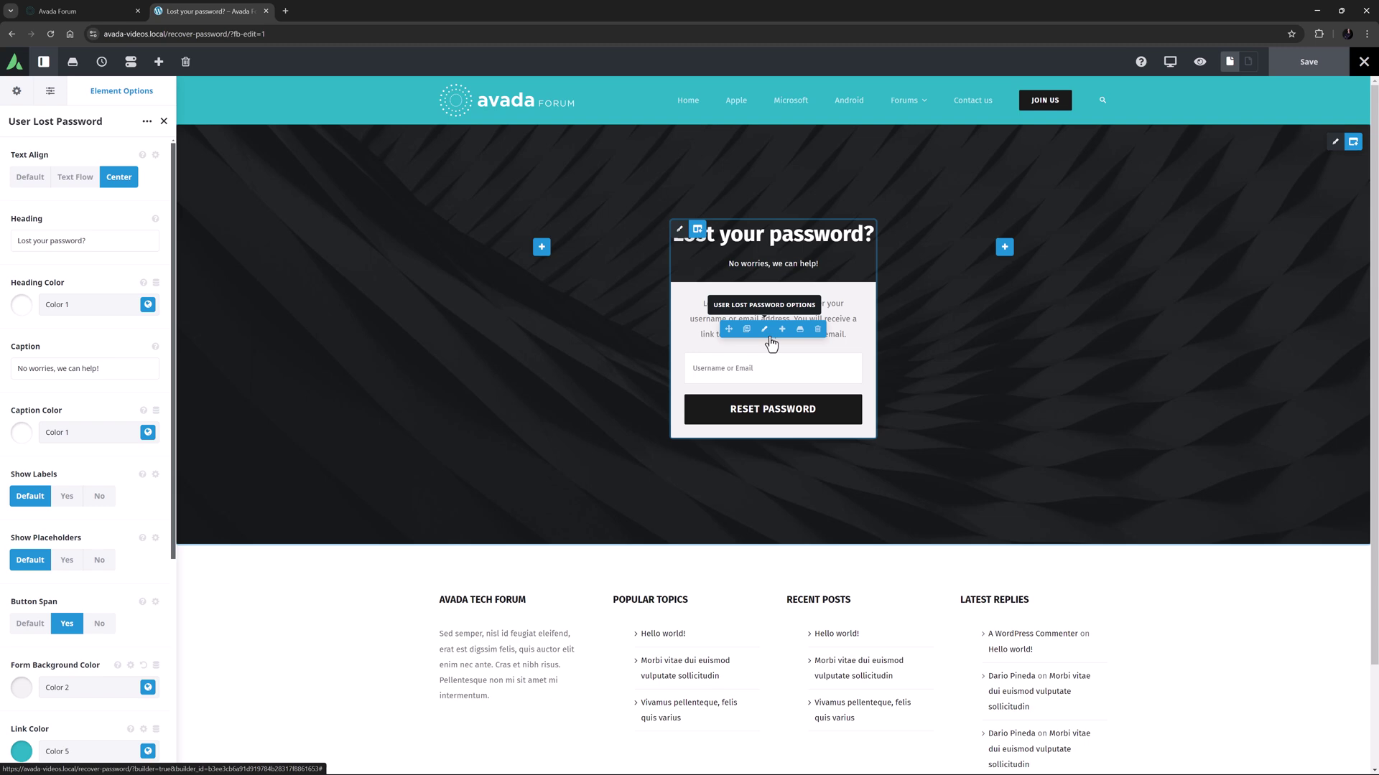
Step: Reload the front end, view the Join, Log in and Lost password pages, then log out
{"action": "left_click", "coordinate": [97, 11]}
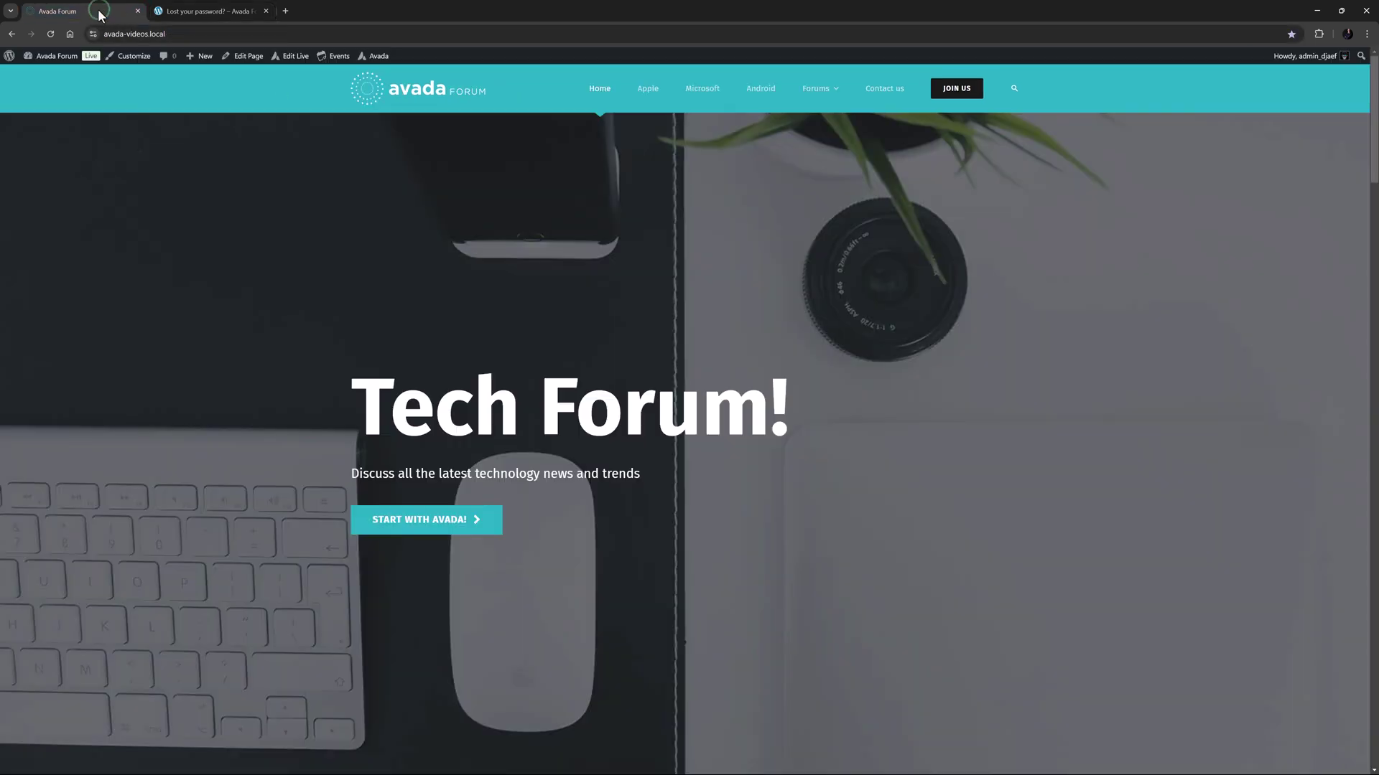
{"action": "left_click", "coordinate": [51, 34]}
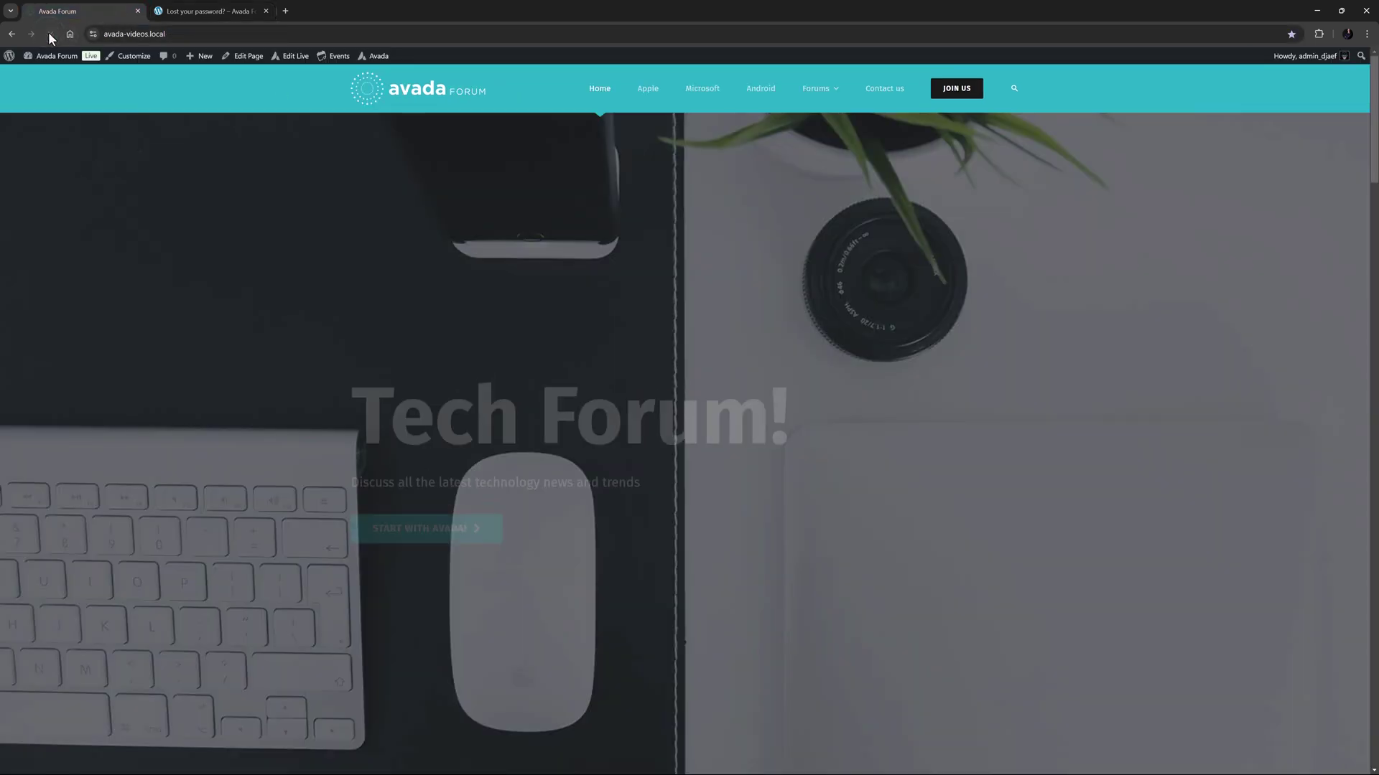
{"action": "left_click", "coordinate": [947, 96]}
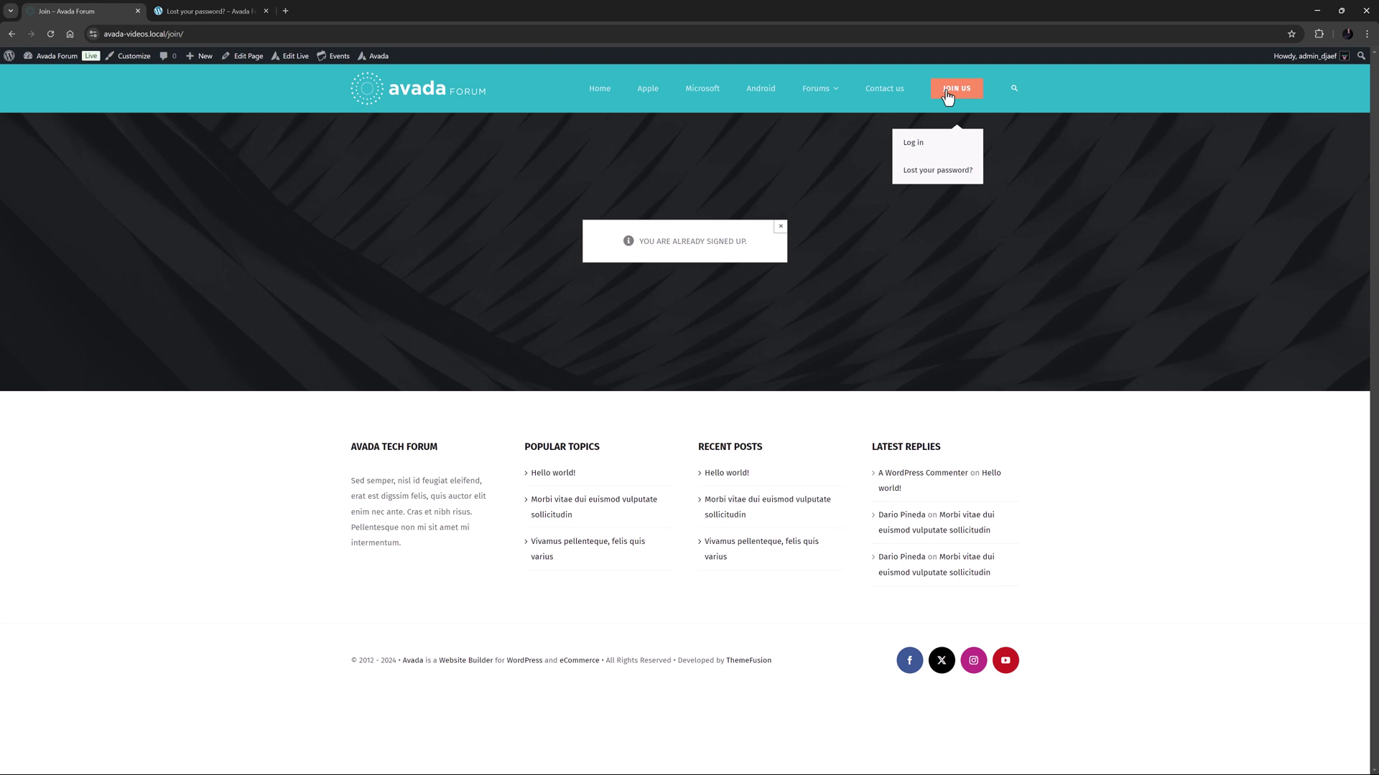
{"action": "left_click", "coordinate": [923, 144]}
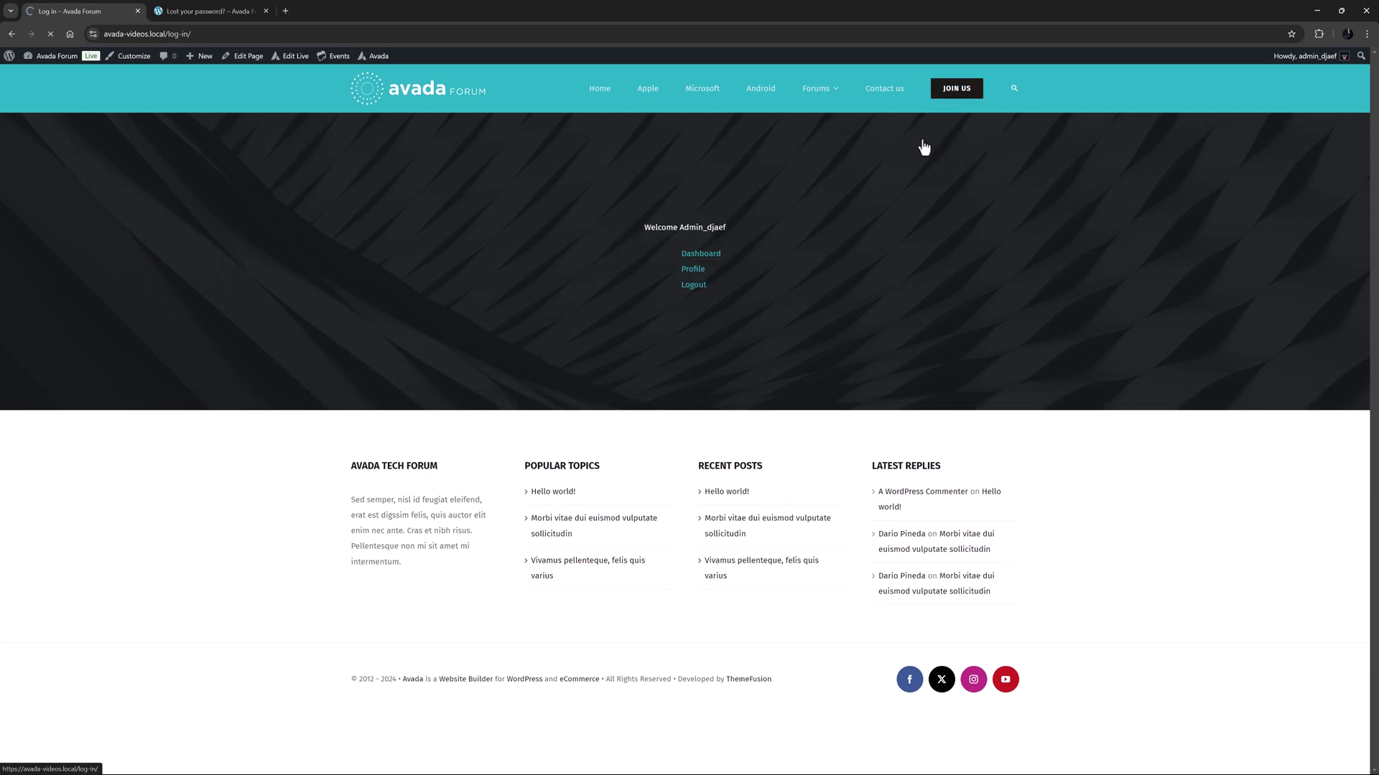
{"action": "left_click", "coordinate": [930, 176]}
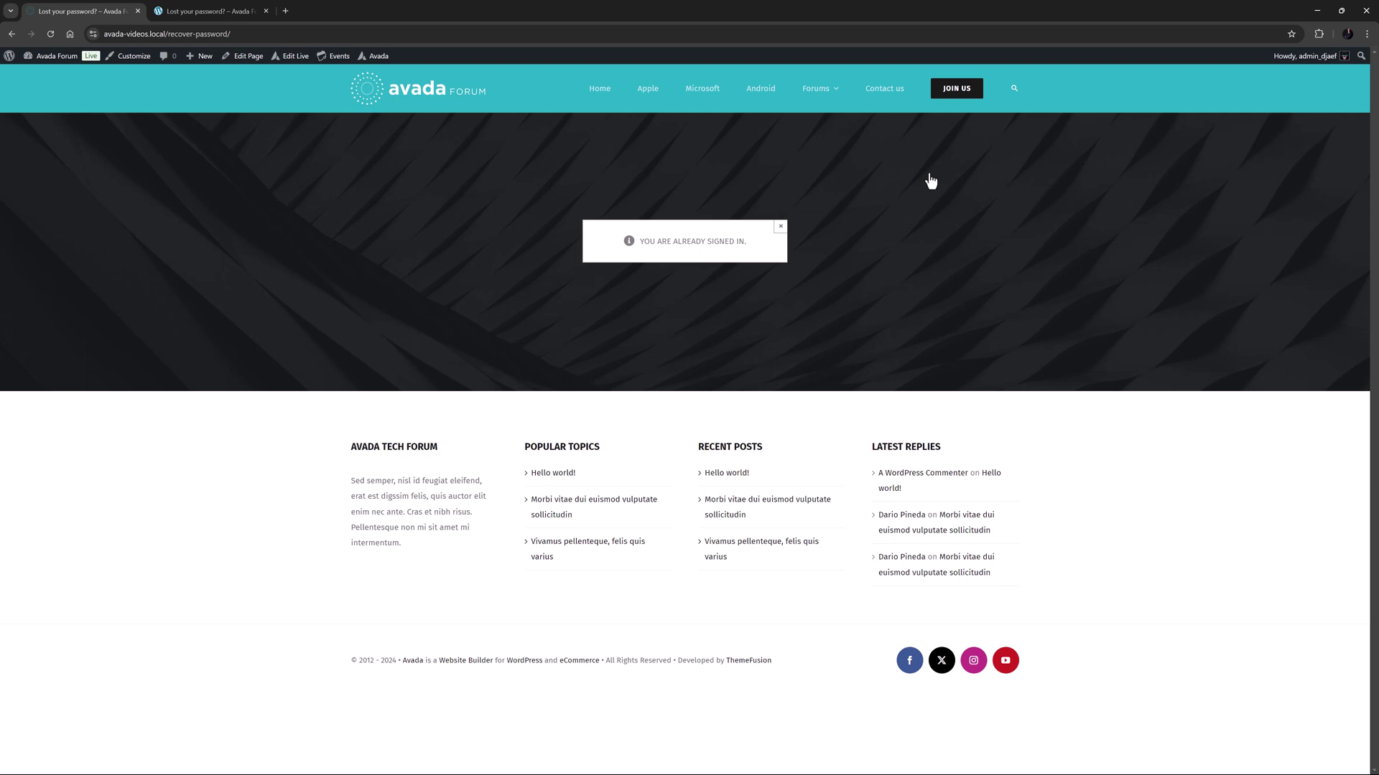
{"action": "mouse_move", "coordinate": [1276, 57]}
{"action": "left_click", "coordinate": [1270, 106]}
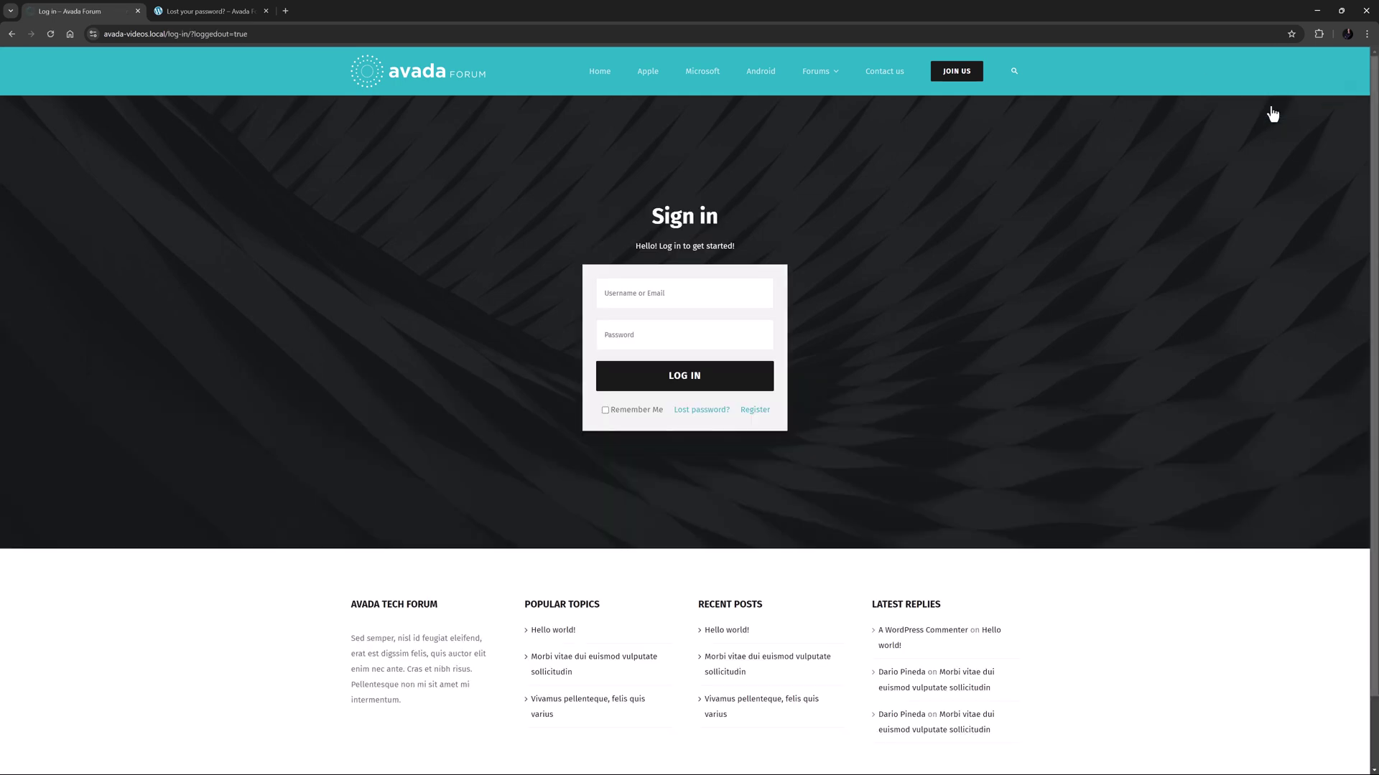
Step: Register a new account on the Sign up page with a username and email address
{"action": "left_click", "coordinate": [954, 74]}
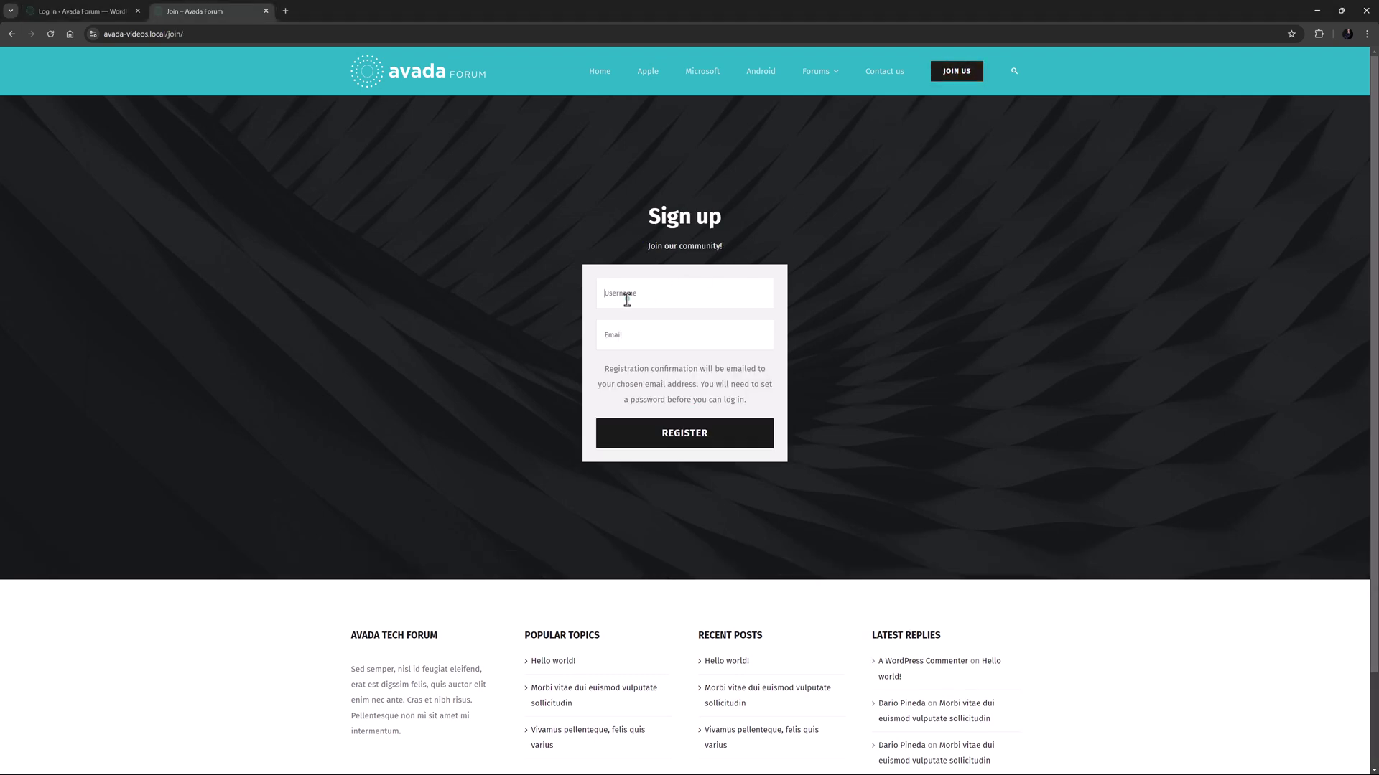
{"action": "left_click", "coordinate": [629, 294]}
{"action": "type", "text": "Djaef"}
{"action": "key", "text": "ctrl+v"}
{"action": "key", "text": "Tab"}
{"action": "left_click", "coordinate": [682, 433]}
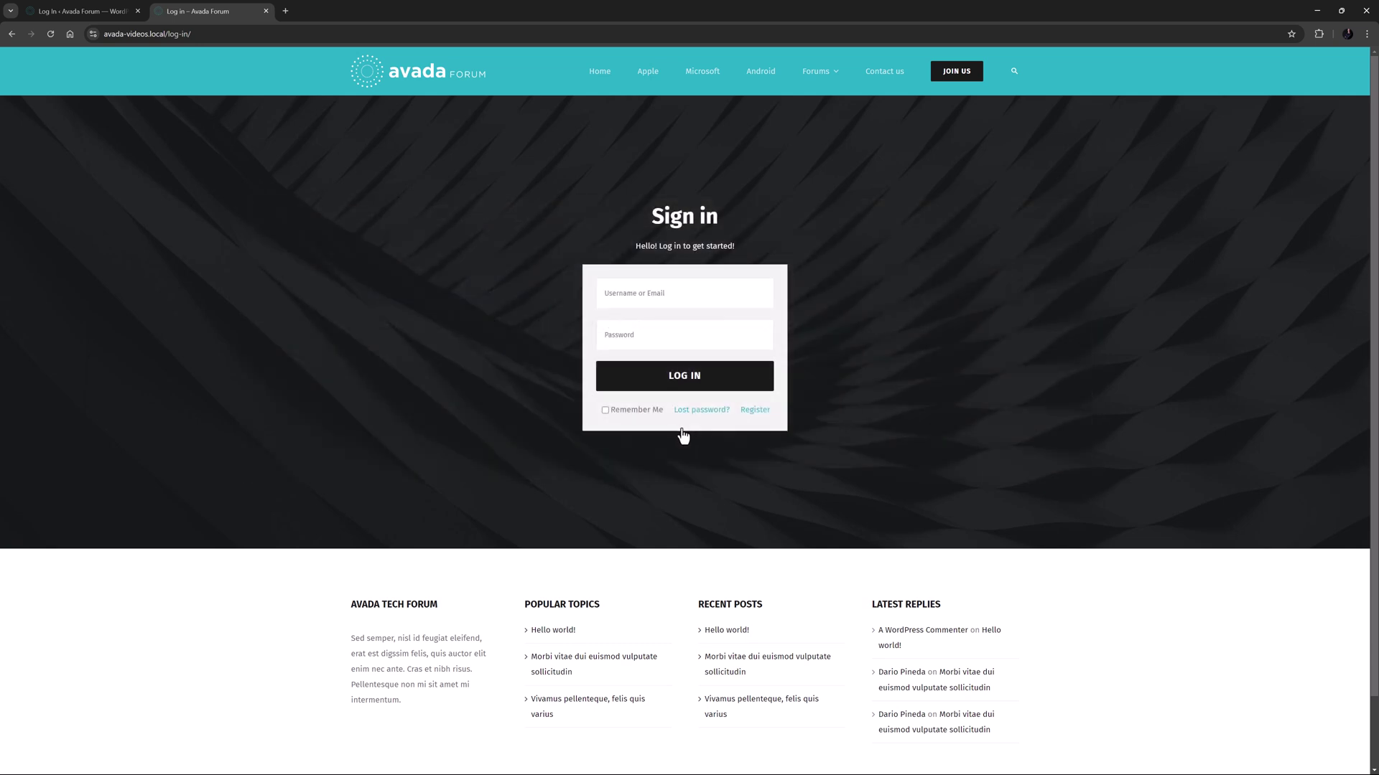
Step: Sign in with the new account's username and password
{"action": "left_click", "coordinate": [656, 302]}
{"action": "type", "text": "Djaef"}
{"action": "key", "text": "ctrl+v"}
{"action": "key", "text": "Return"}
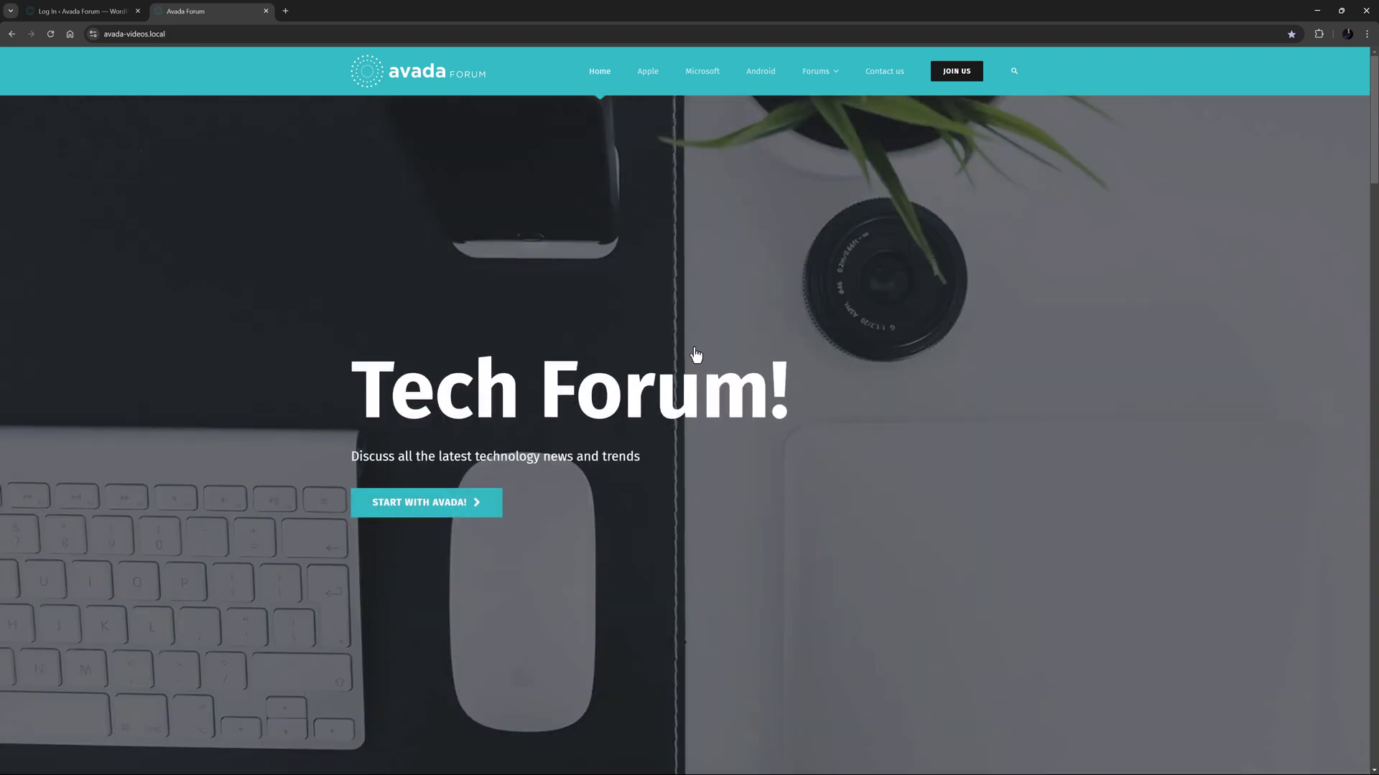
Step: Log out from the welcome box on the Log in page
{"action": "mouse_move", "coordinate": [945, 89]}
{"action": "left_click", "coordinate": [931, 129]}
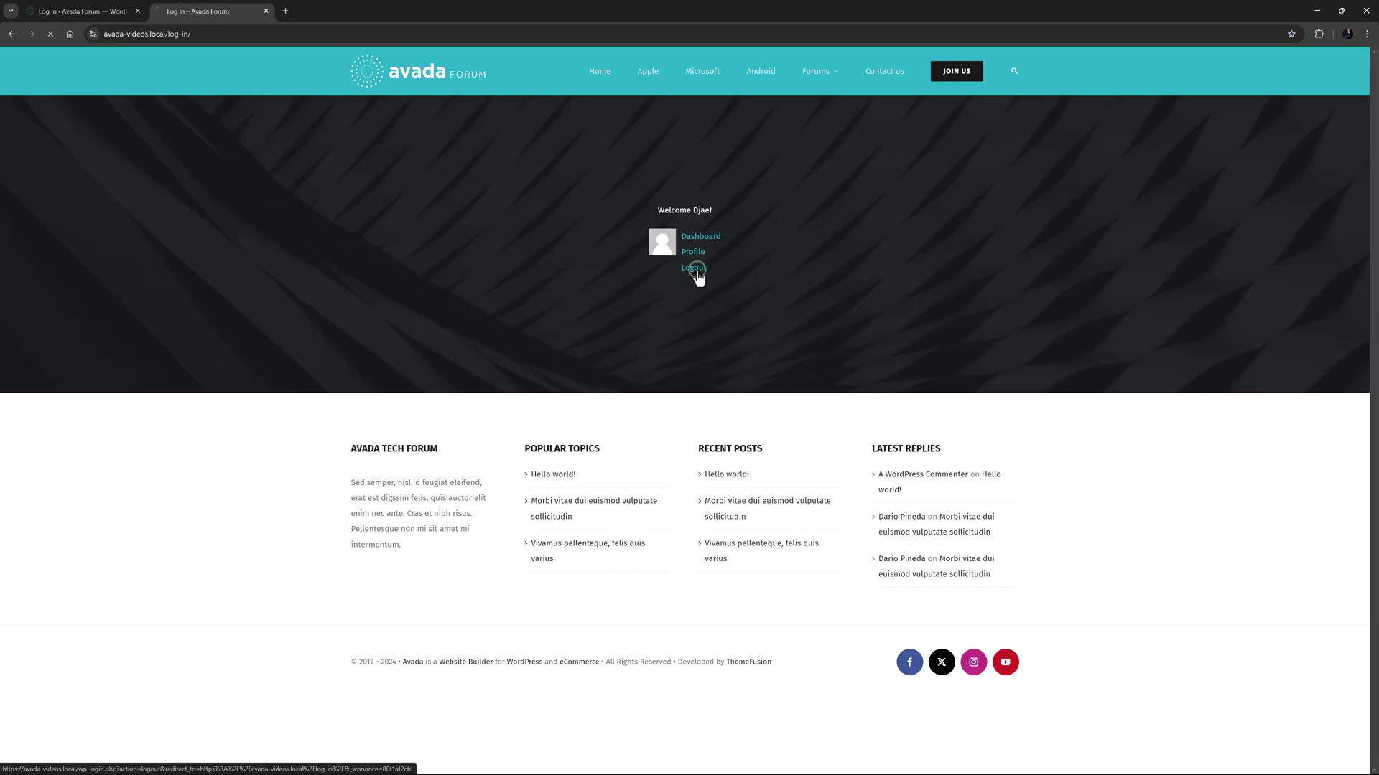
{"action": "left_click", "coordinate": [696, 275]}
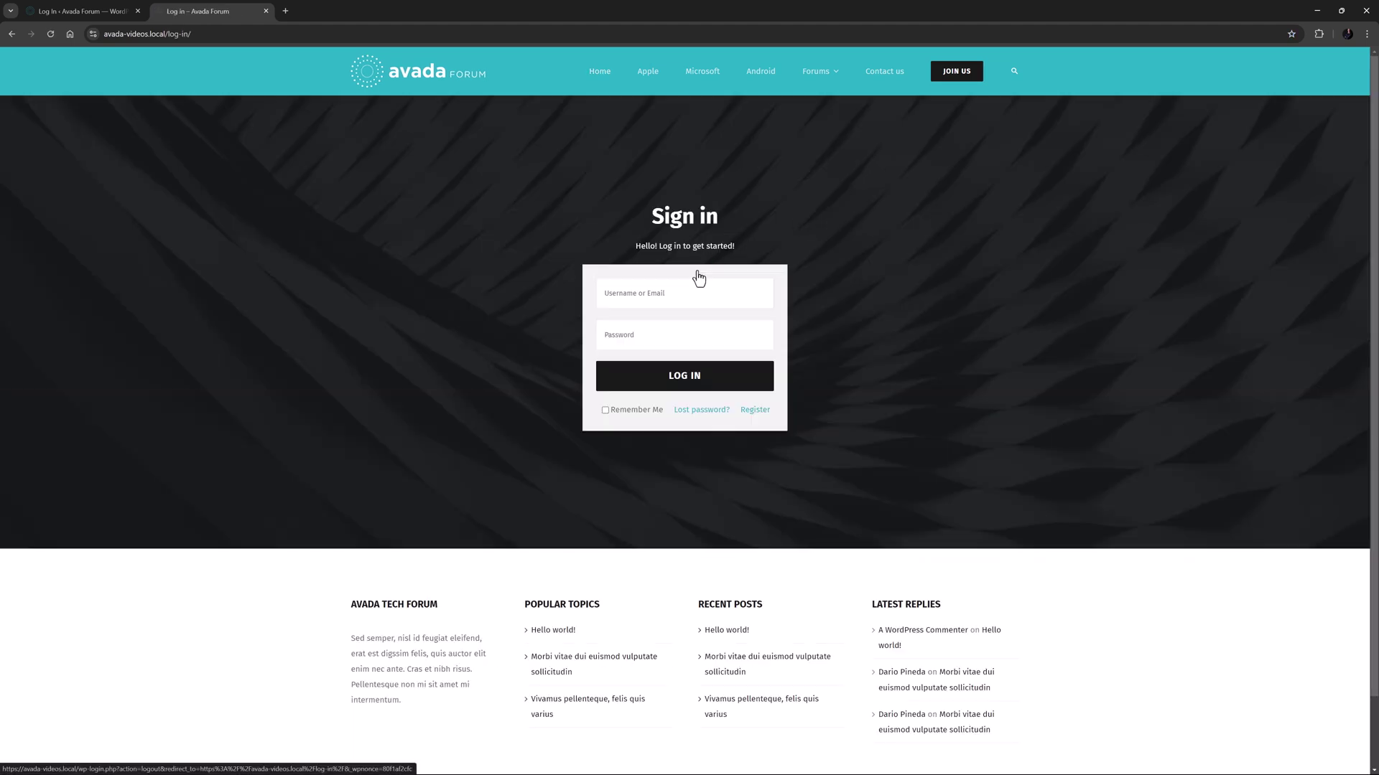
Step: Request a password reset for the account's username, then follow the notice's link to Sign up
{"action": "mouse_move", "coordinate": [945, 89]}
{"action": "left_click", "coordinate": [943, 152]}
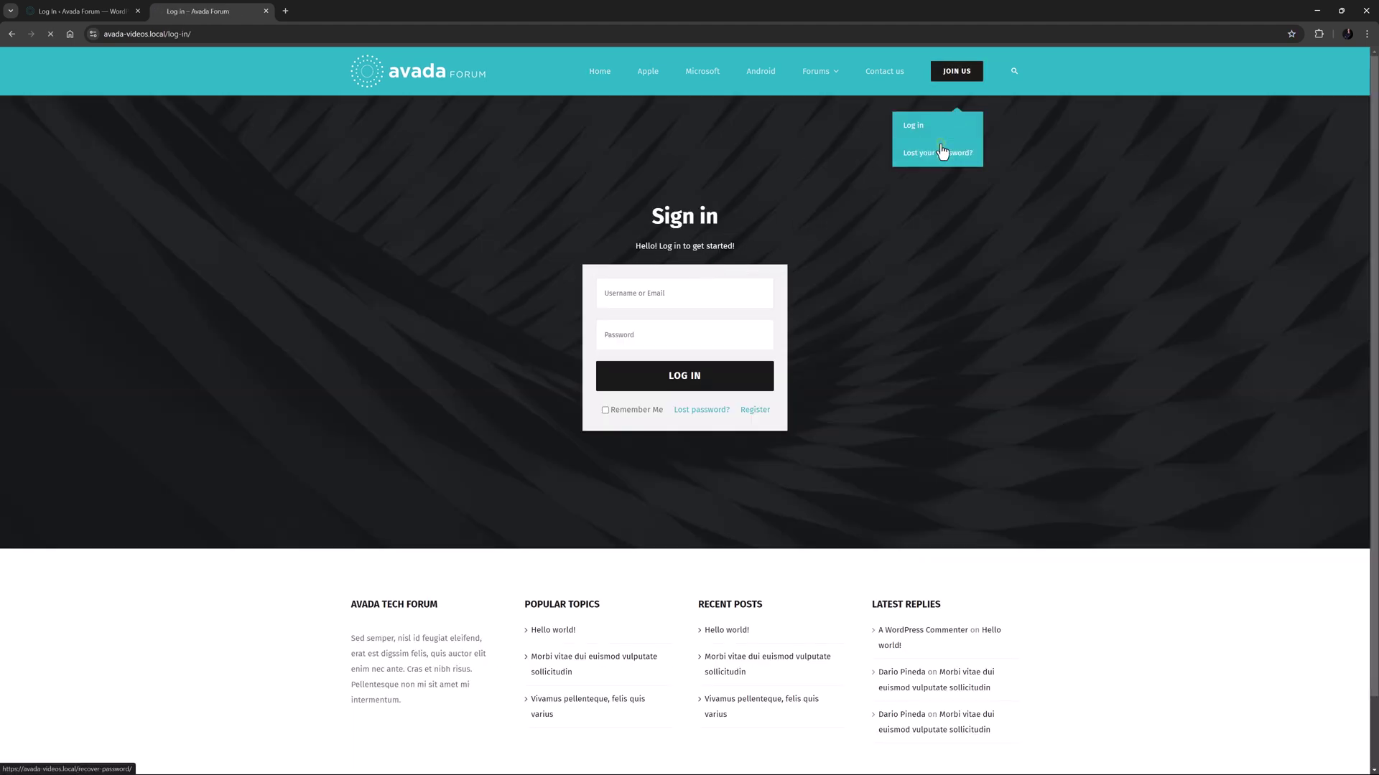
{"action": "left_click", "coordinate": [650, 349]}
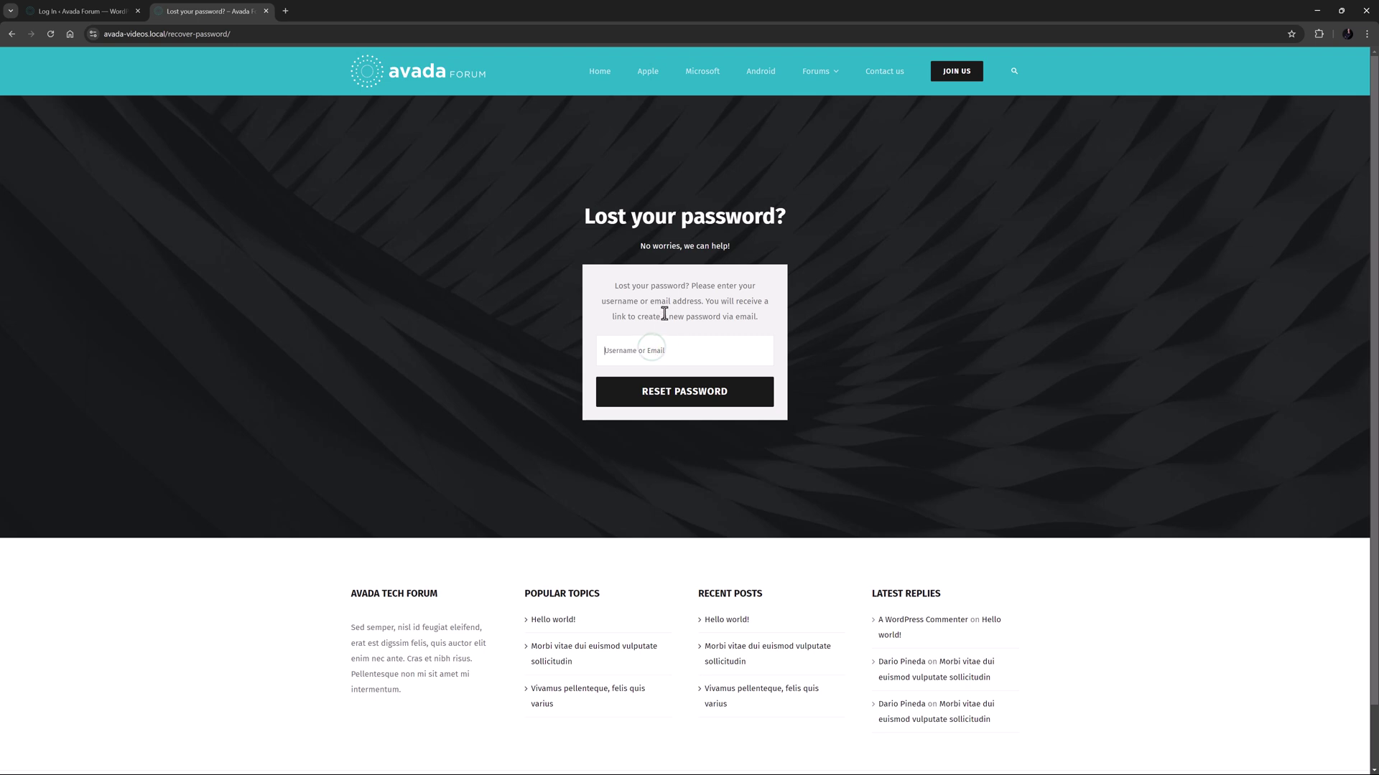
{"action": "type", "text": "Djaef"}
{"action": "left_click", "coordinate": [682, 389]}
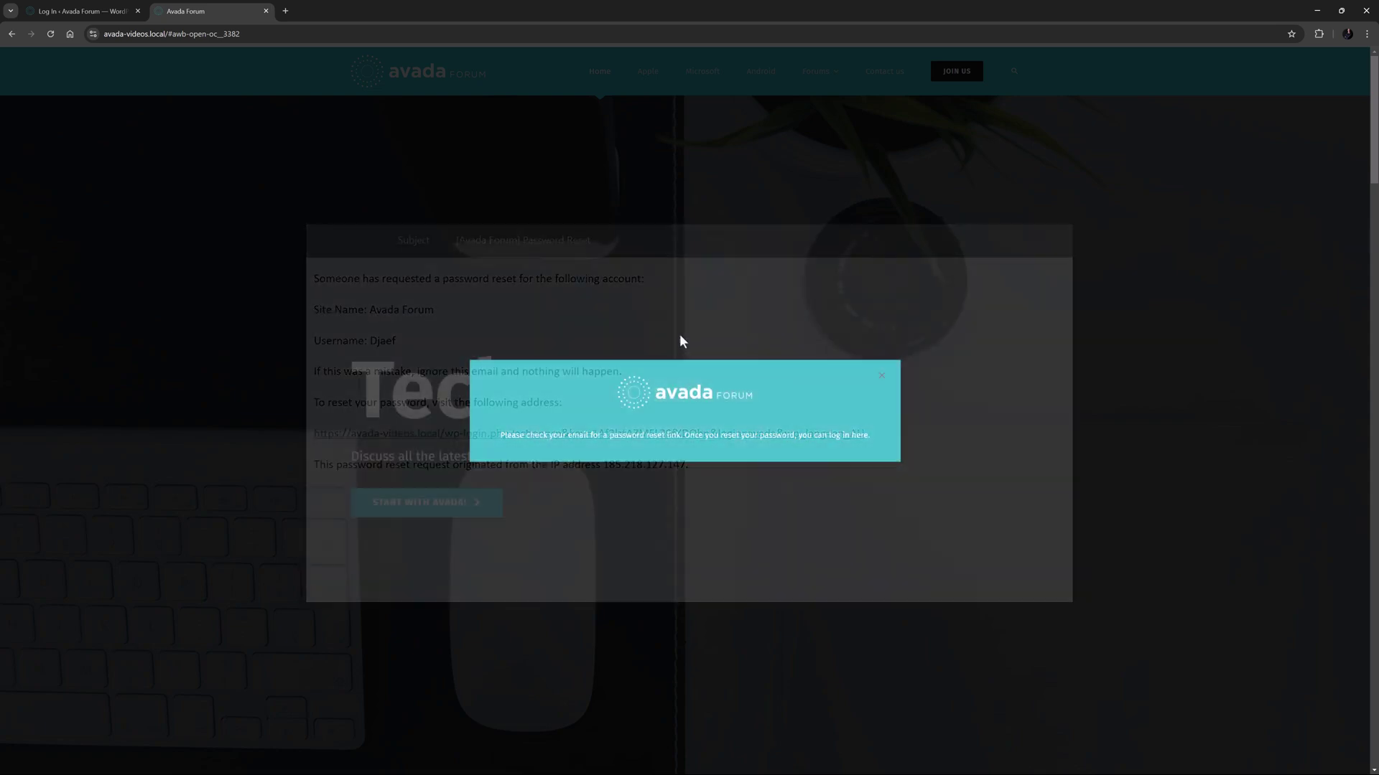
{"action": "left_click", "coordinate": [857, 438]}
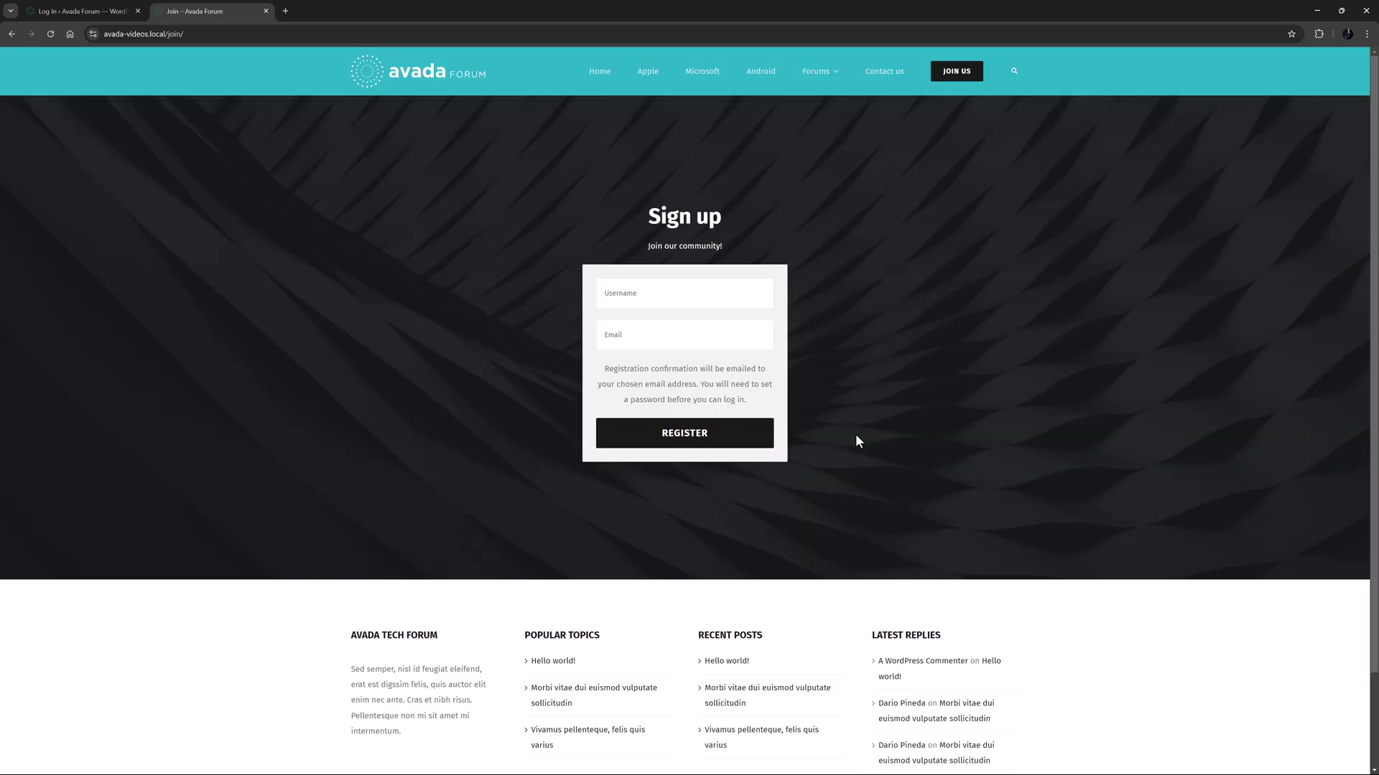